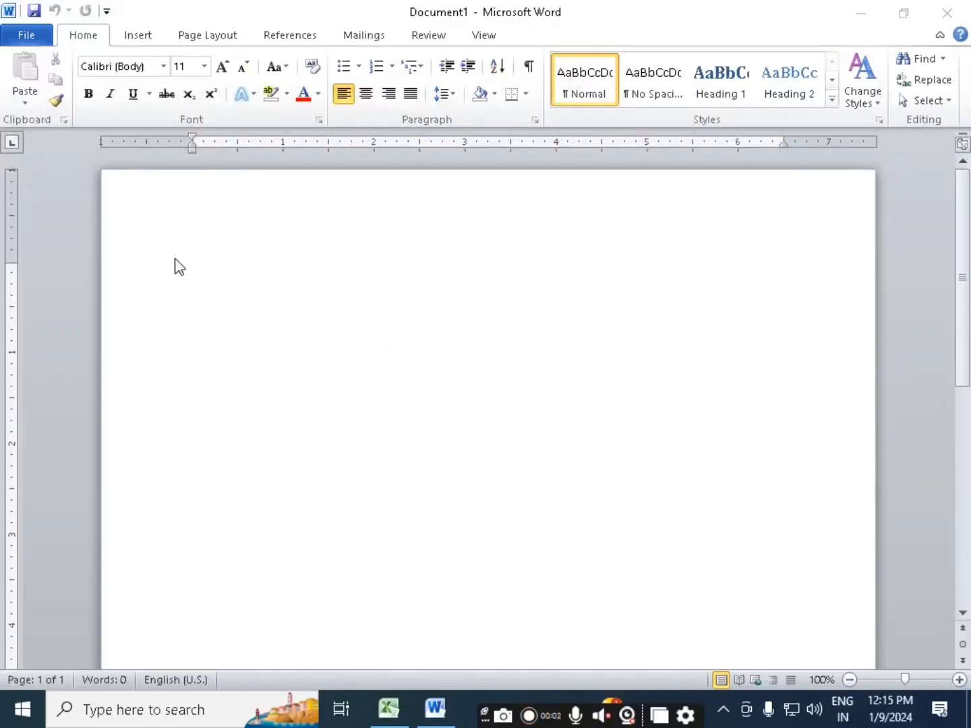
- Generate five sample paragraphs (304 words) in the blank document with =rand(5)
{"action": "left_click", "coordinate": [37, 38]}
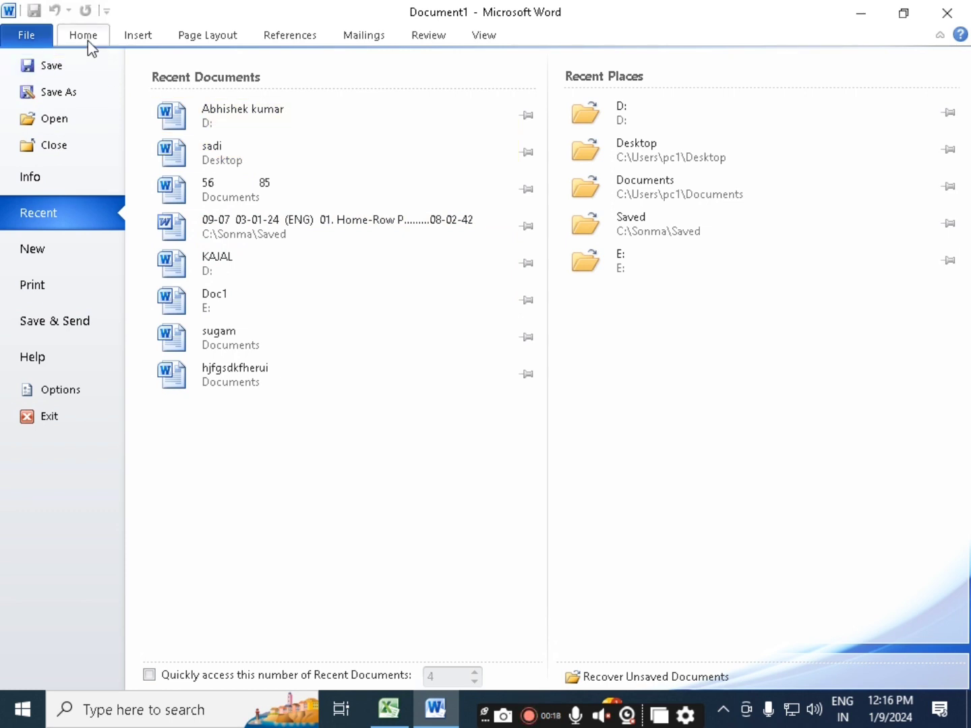
{"action": "left_click", "coordinate": [89, 40]}
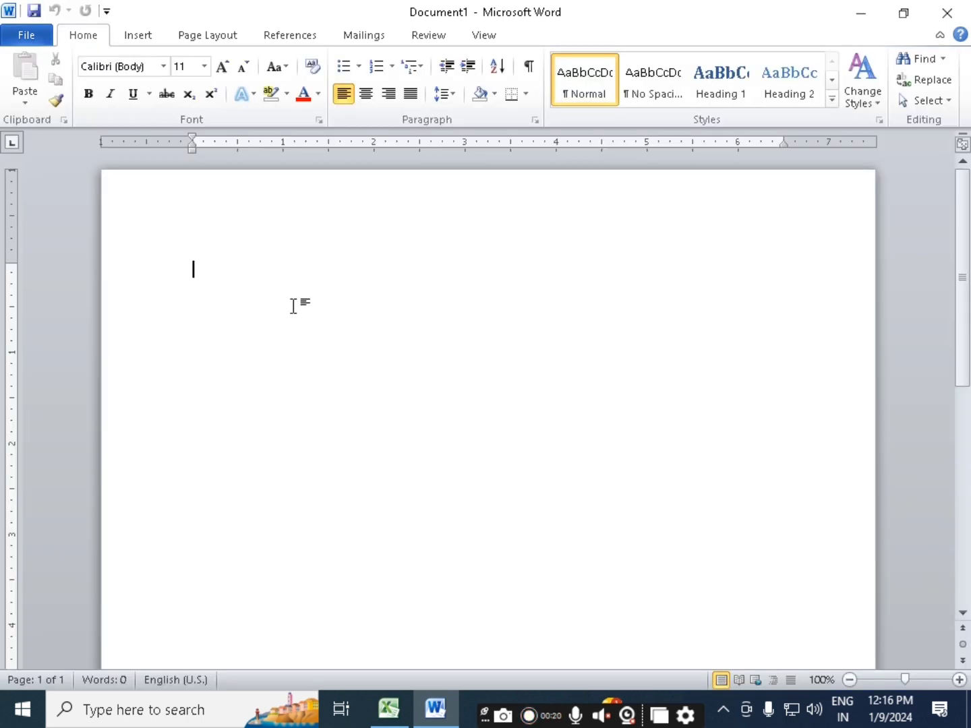
{"action": "type", "text": "="}
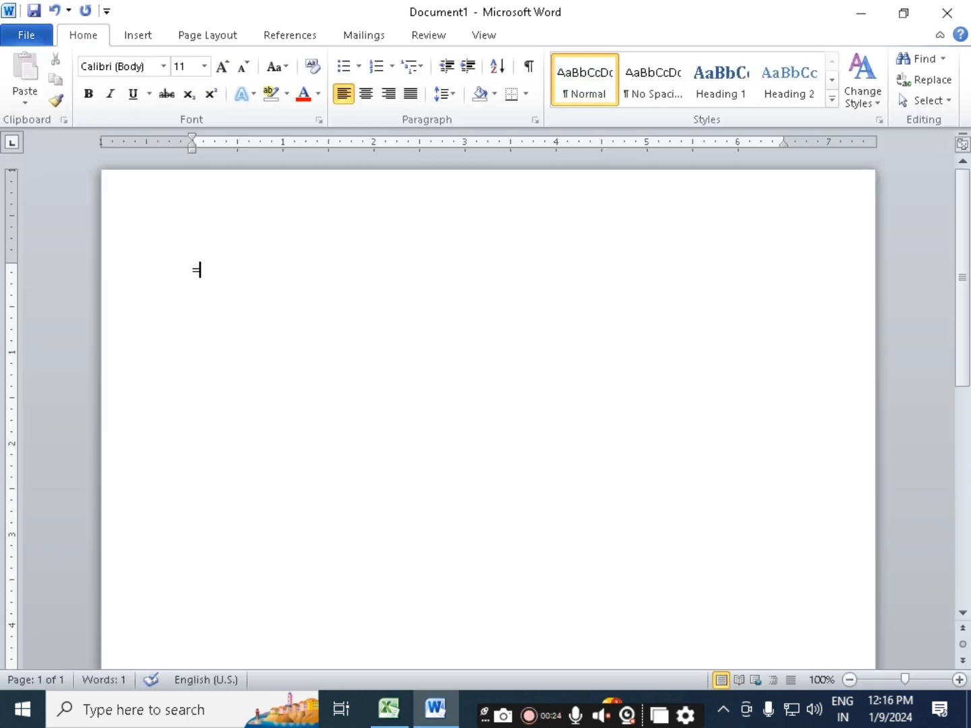
{"action": "type", "text": "rand"}
{"action": "type", "text": "(5"}
{"action": "type", "text": ")"}
{"action": "key", "text": "Return"}
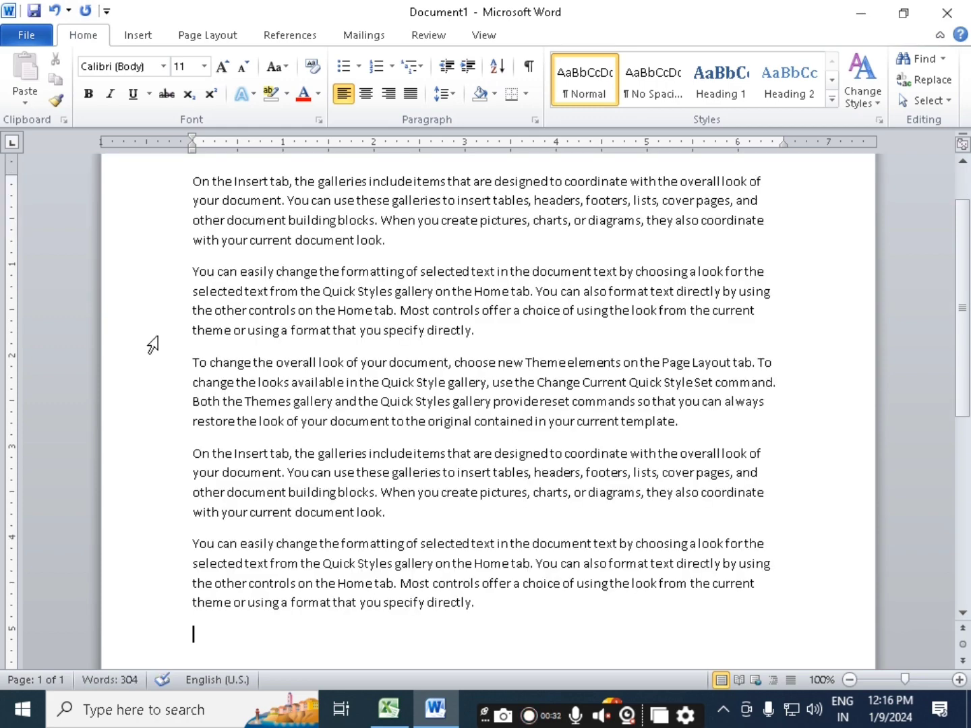
{"action": "scroll", "coordinate": [382, 481], "scroll_direction": "up", "scroll_amount": 2}
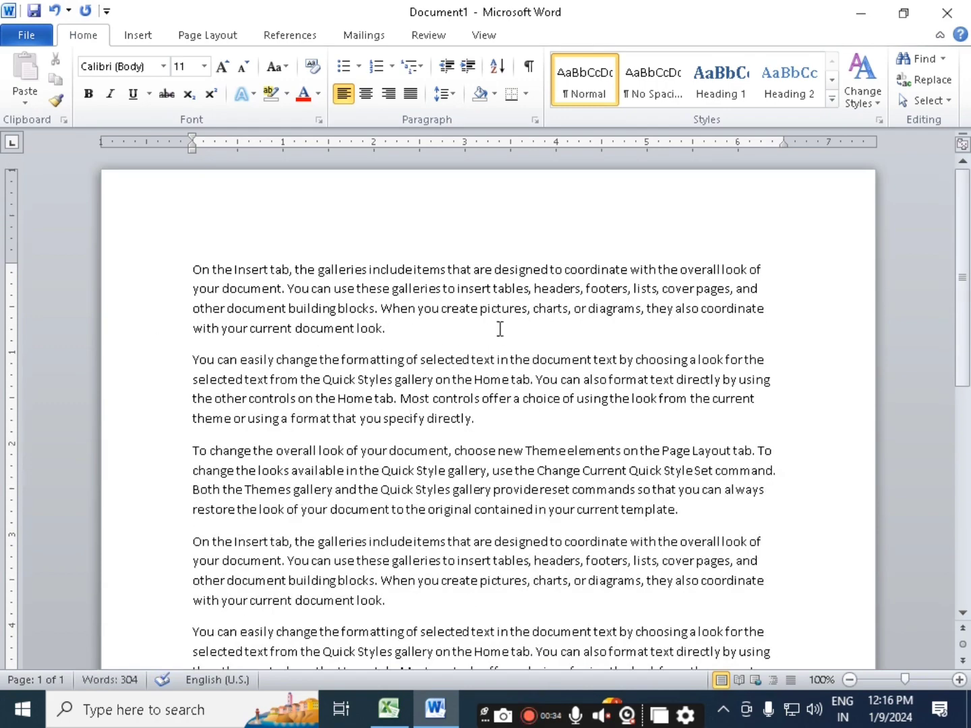
- Save the sample-text document in the Desktop folder under the file name 'shashi'
{"action": "left_click", "coordinate": [31, 39]}
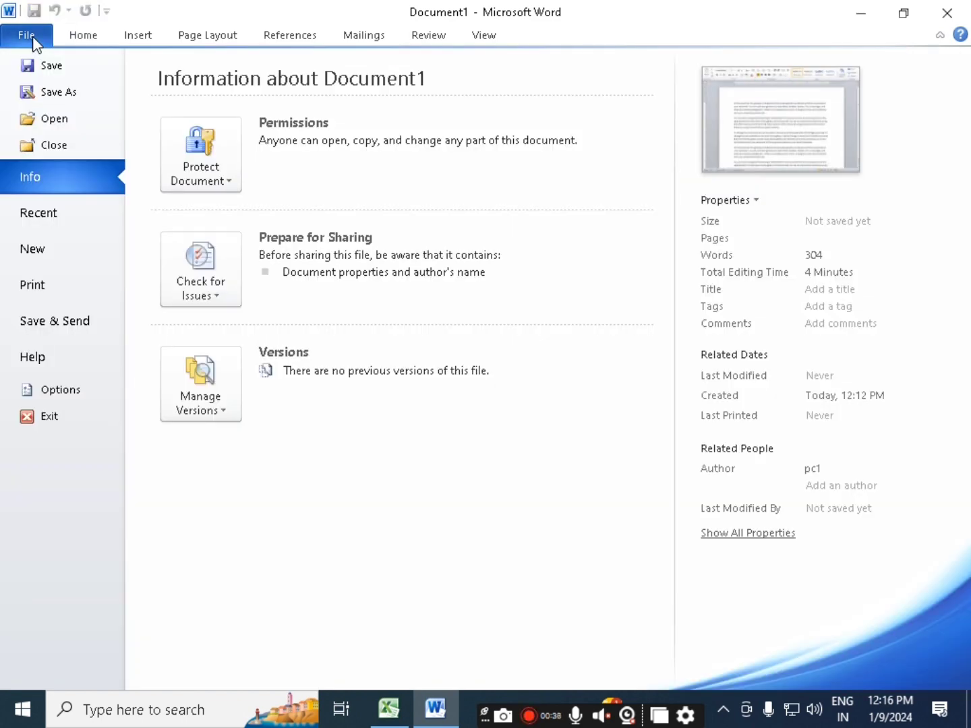
{"action": "left_click", "coordinate": [57, 66]}
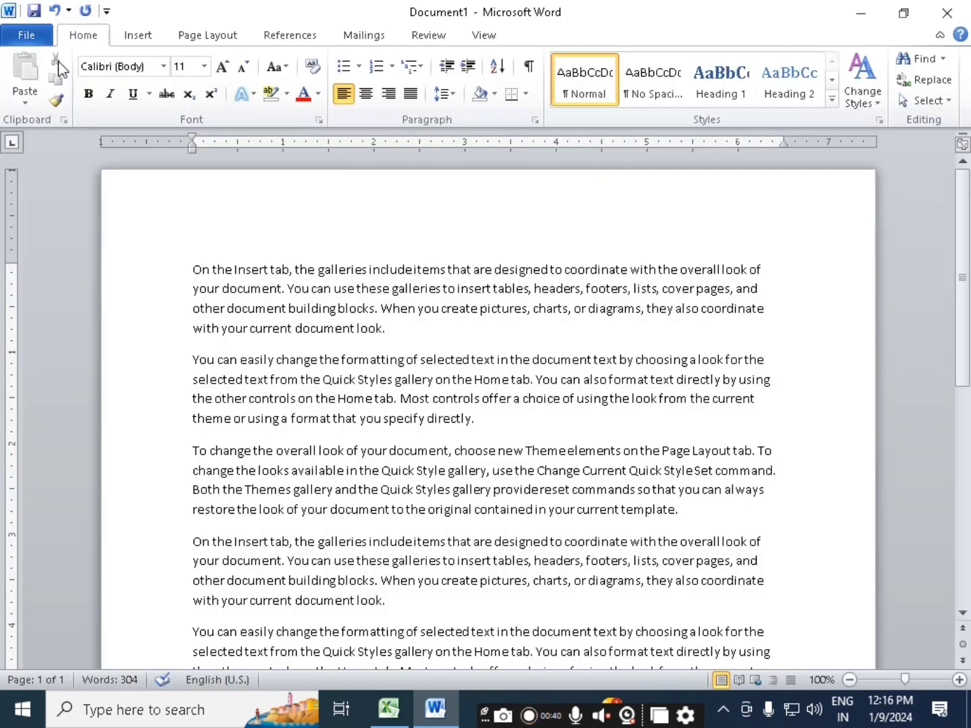
{"action": "scroll", "coordinate": [95, 145], "scroll_direction": "up", "scroll_amount": 1}
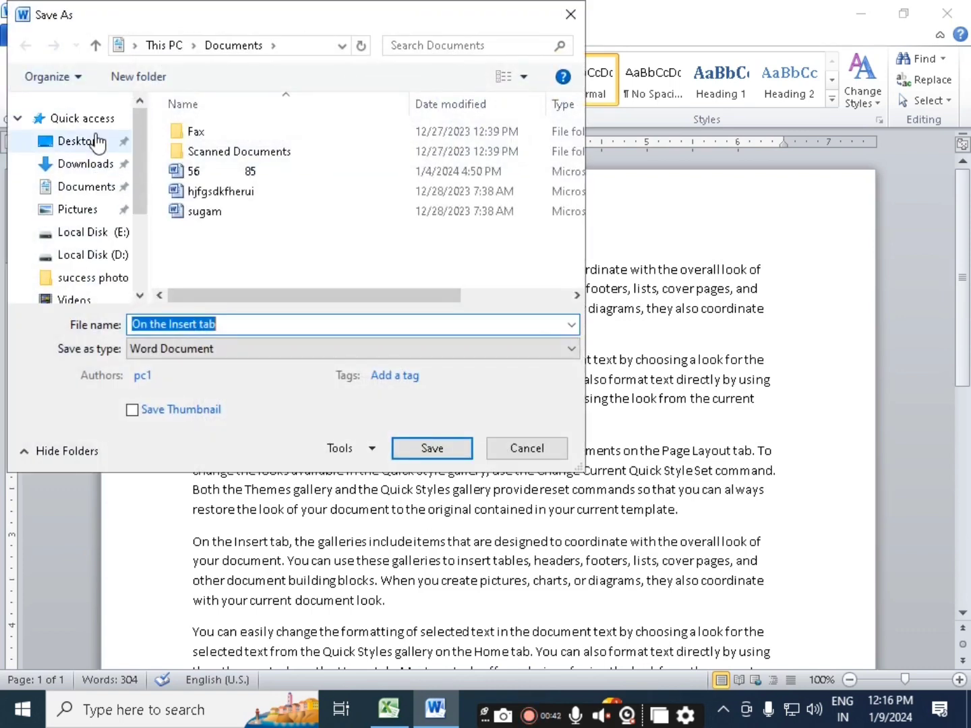
{"action": "left_click", "coordinate": [80, 144]}
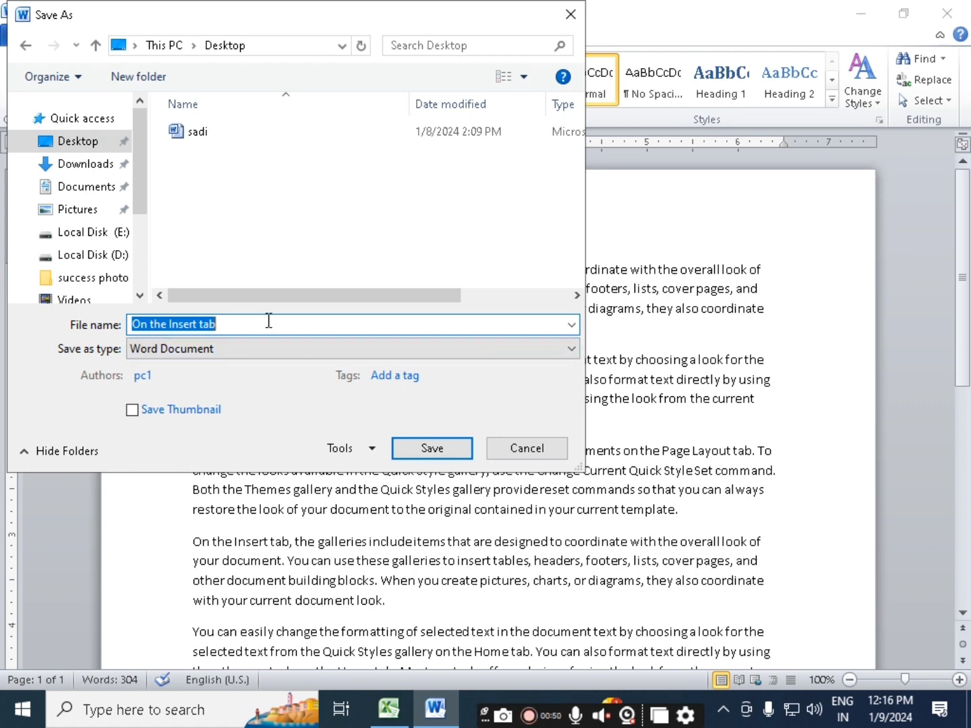
{"action": "type", "text": "p"}
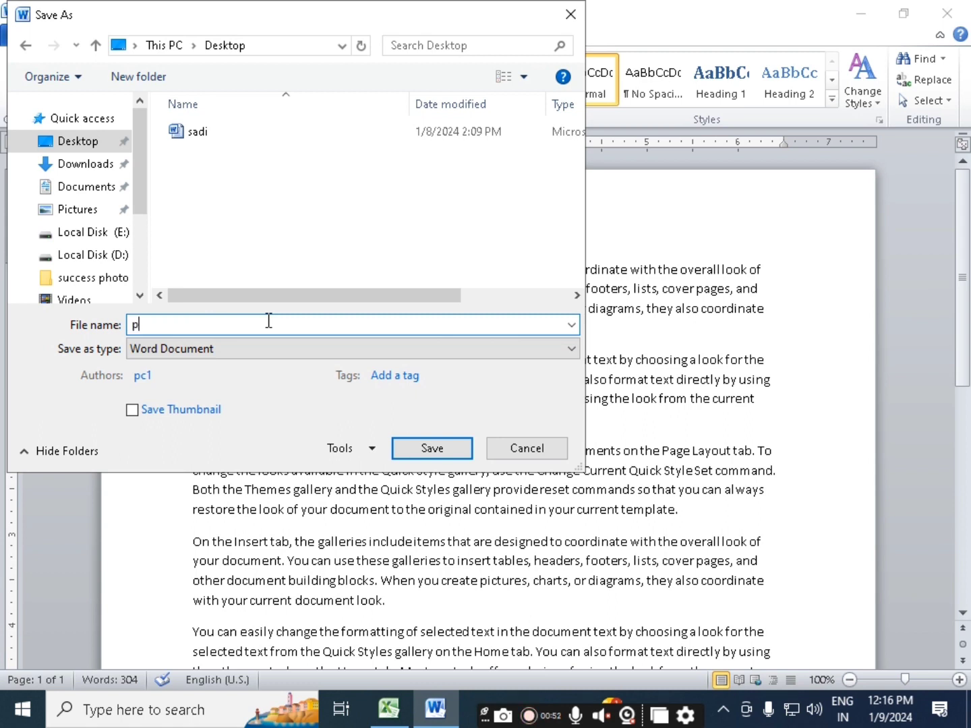
{"action": "type", "text": "shashi"}
{"action": "left_click", "coordinate": [433, 447]}
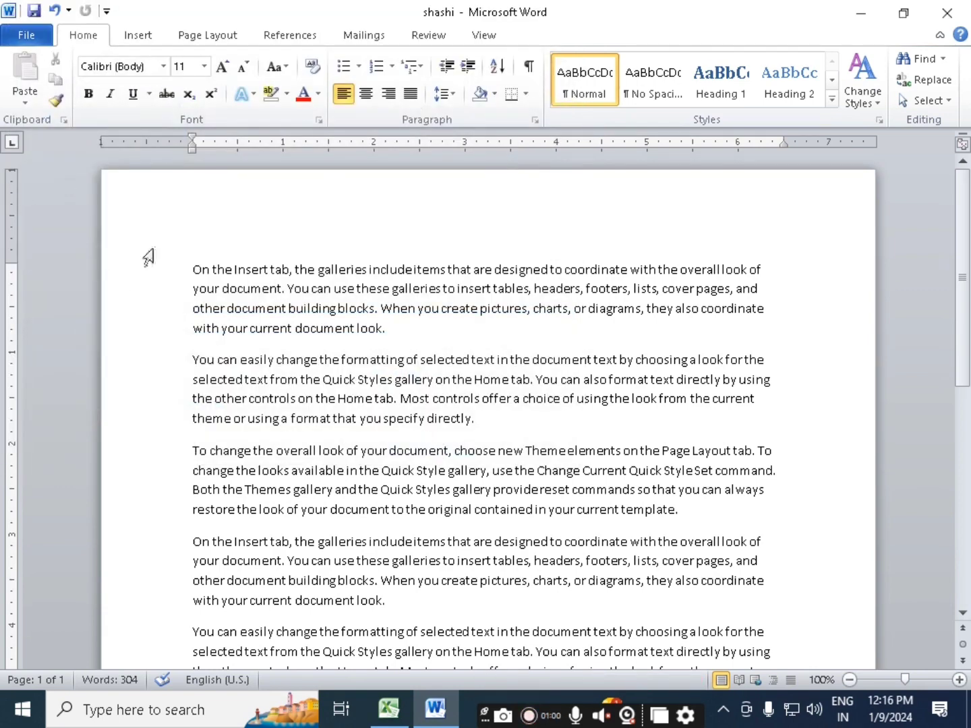
- Add a new line reading 'Success computer' below the last sample paragraph
{"action": "scroll", "coordinate": [640, 411], "scroll_direction": "down", "scroll_amount": 3}
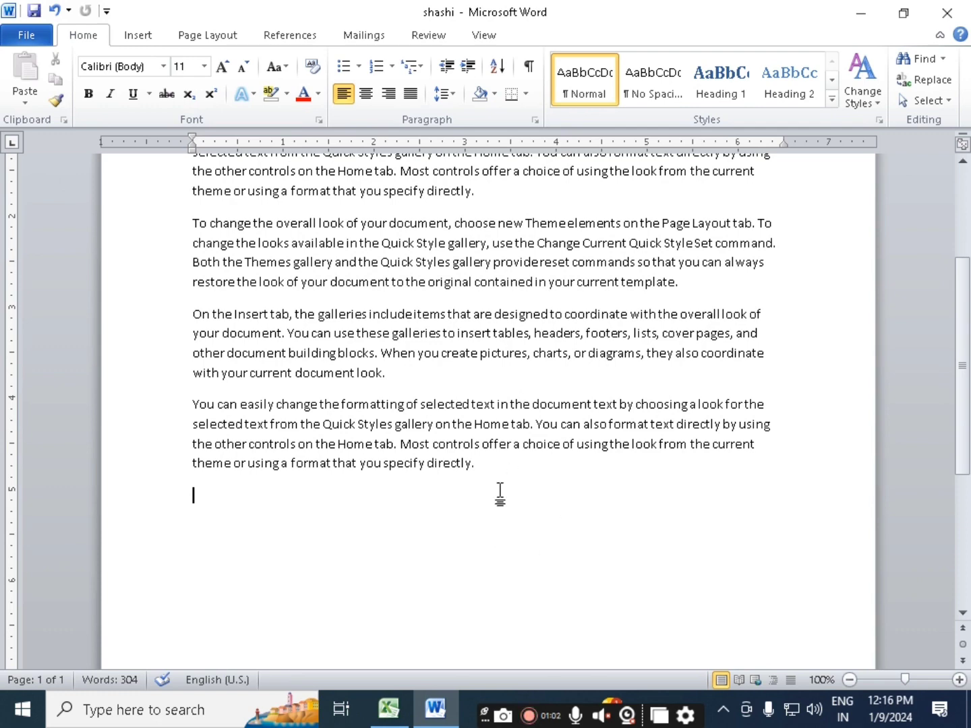
{"action": "left_click", "coordinate": [22, 39]}
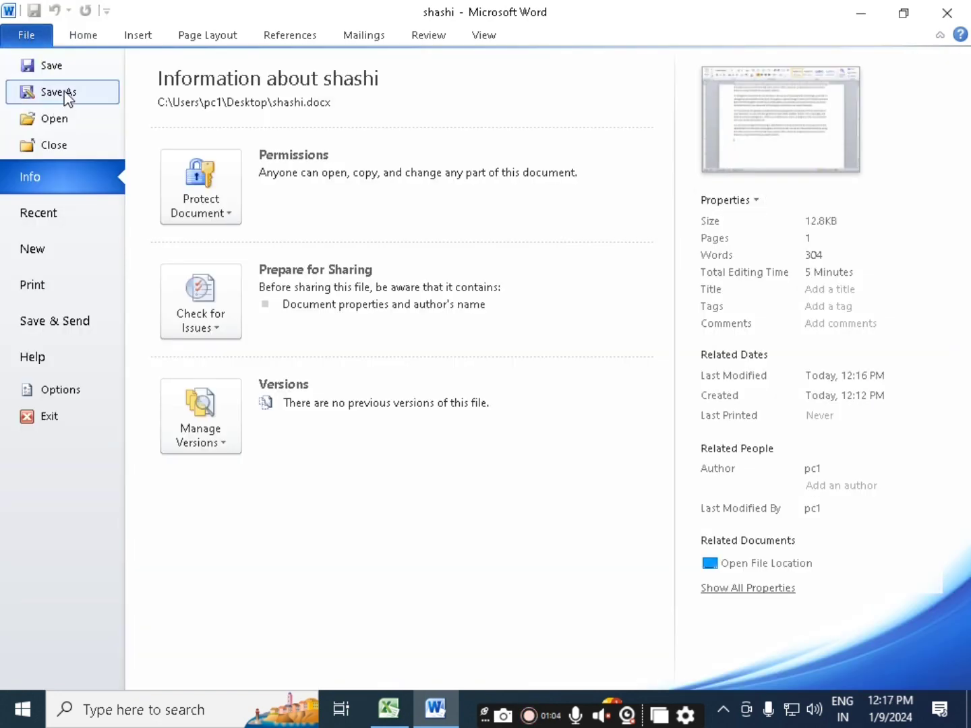
{"action": "left_click", "coordinate": [87, 42]}
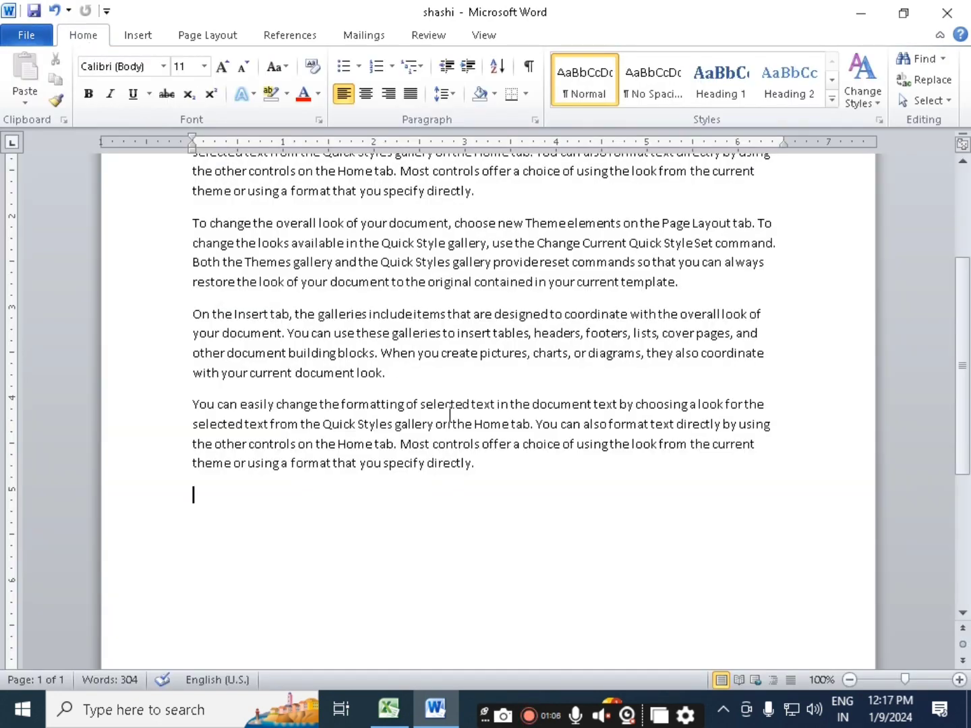
{"action": "left_click", "coordinate": [510, 476]}
{"action": "key", "text": "Return"}
{"action": "type", "text": "="}
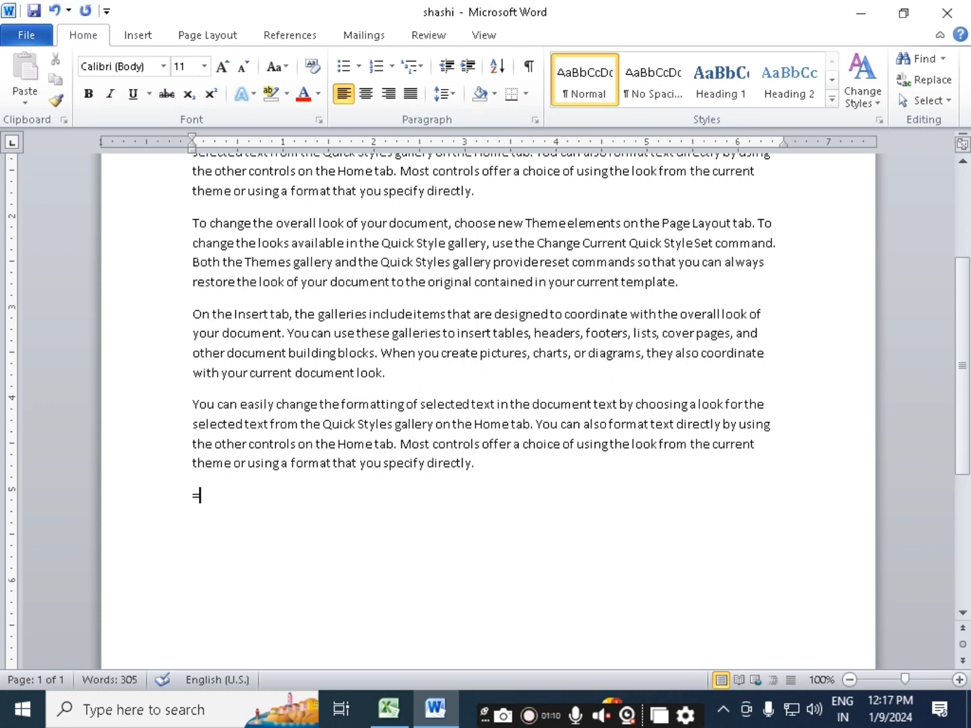
{"action": "key", "text": "BackSpace"}
{"action": "type", "text": "S"}
{"action": "type", "text": "uccess comp"}
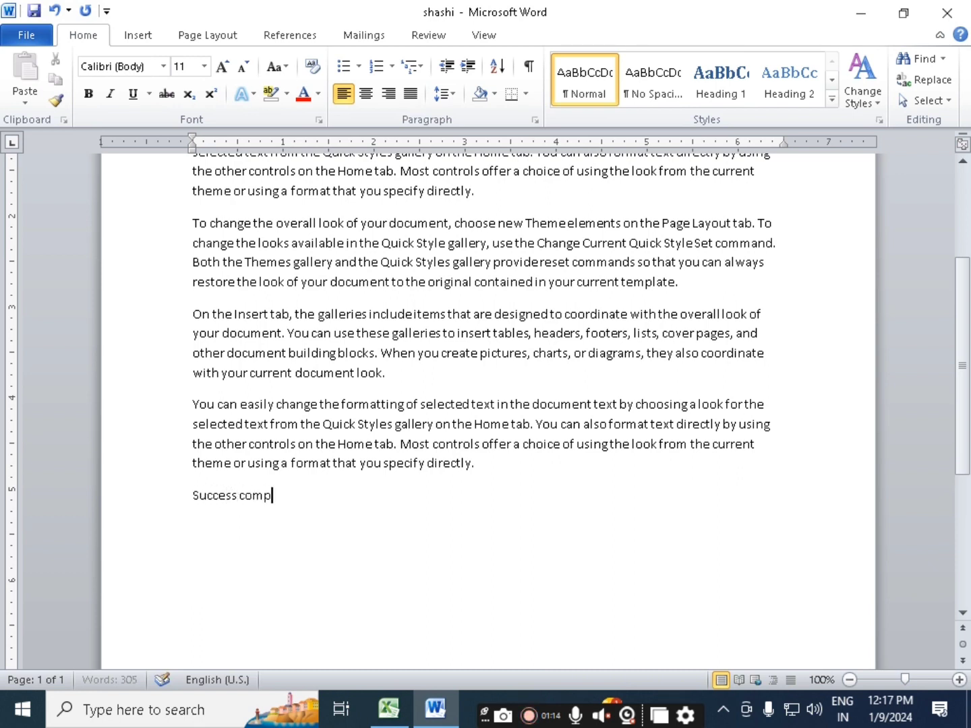
{"action": "type", "text": "uter"}
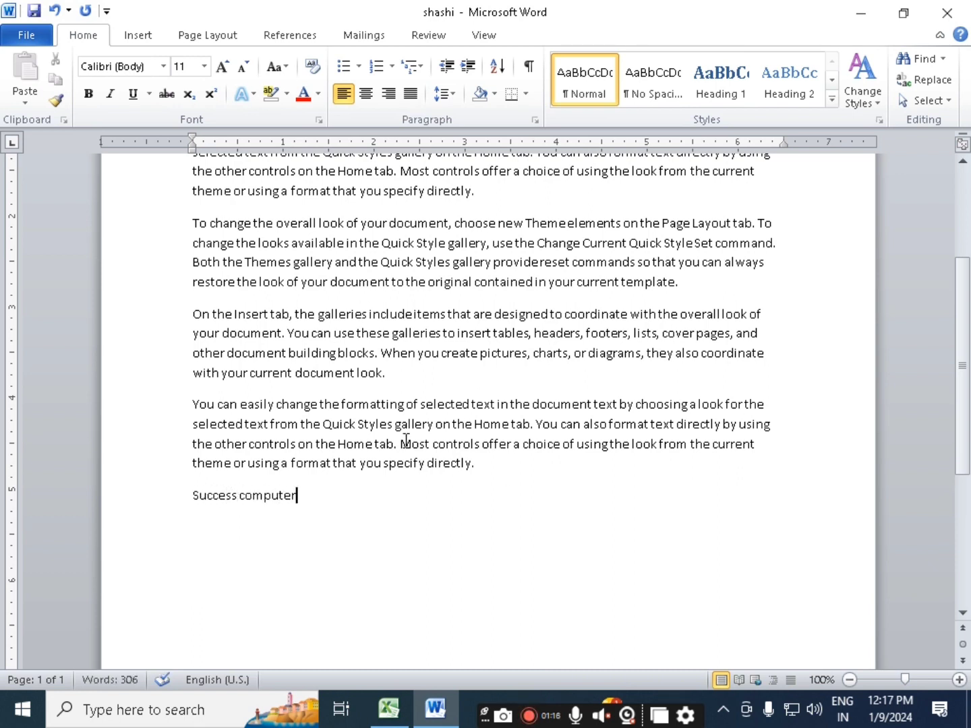
- Save a second copy to the Desktop, extending the file name to 'shashi 123'
{"action": "left_click", "coordinate": [28, 34]}
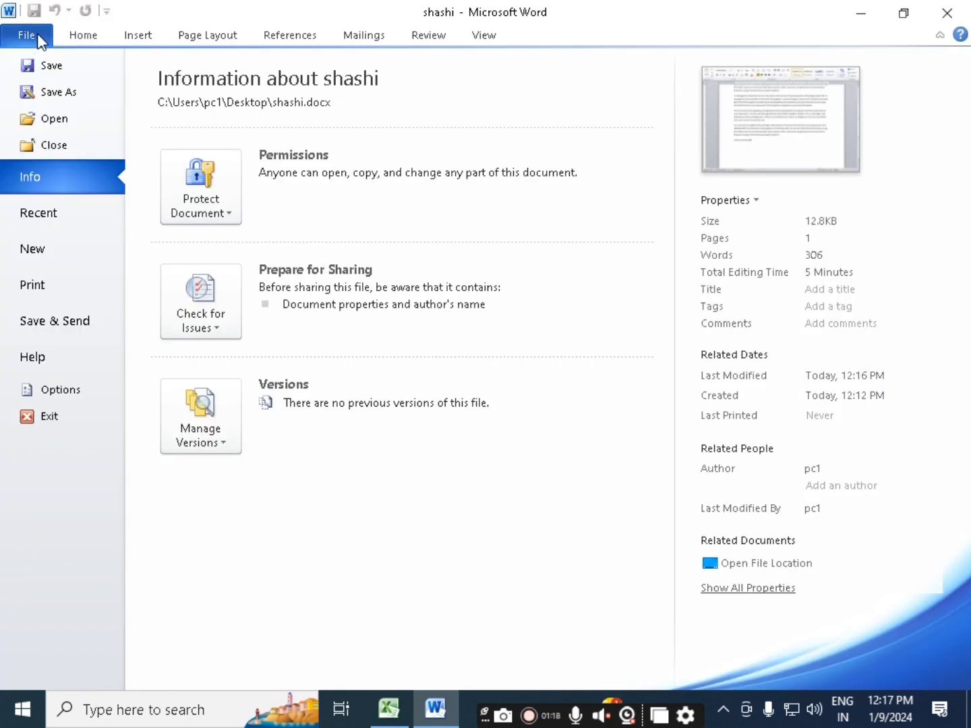
{"action": "left_click", "coordinate": [95, 91]}
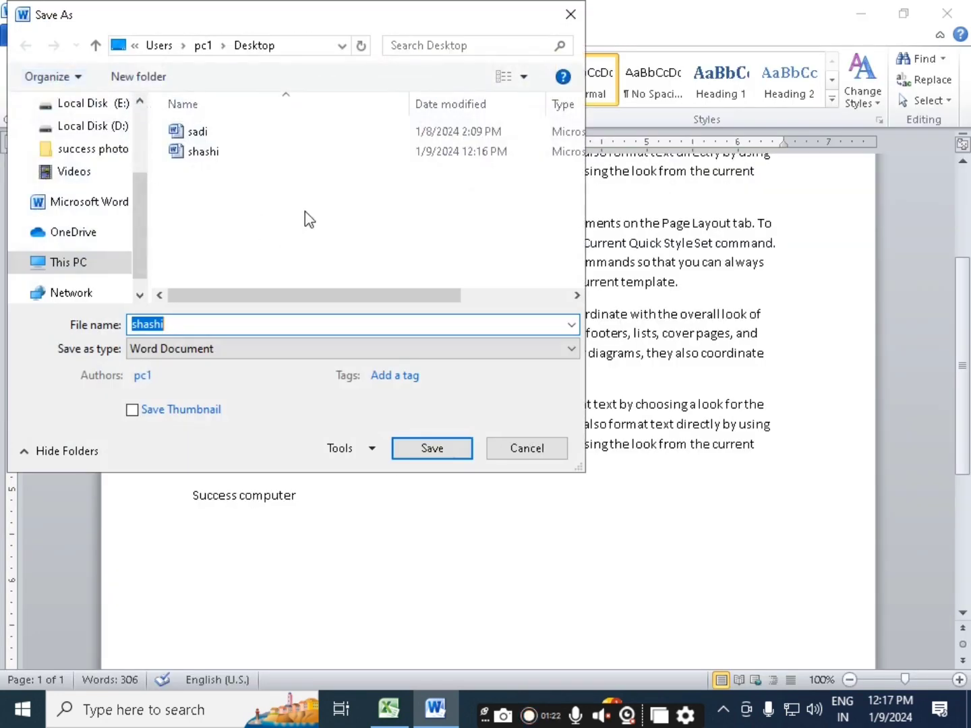
{"action": "scroll", "coordinate": [111, 169], "scroll_direction": "up", "scroll_amount": 3}
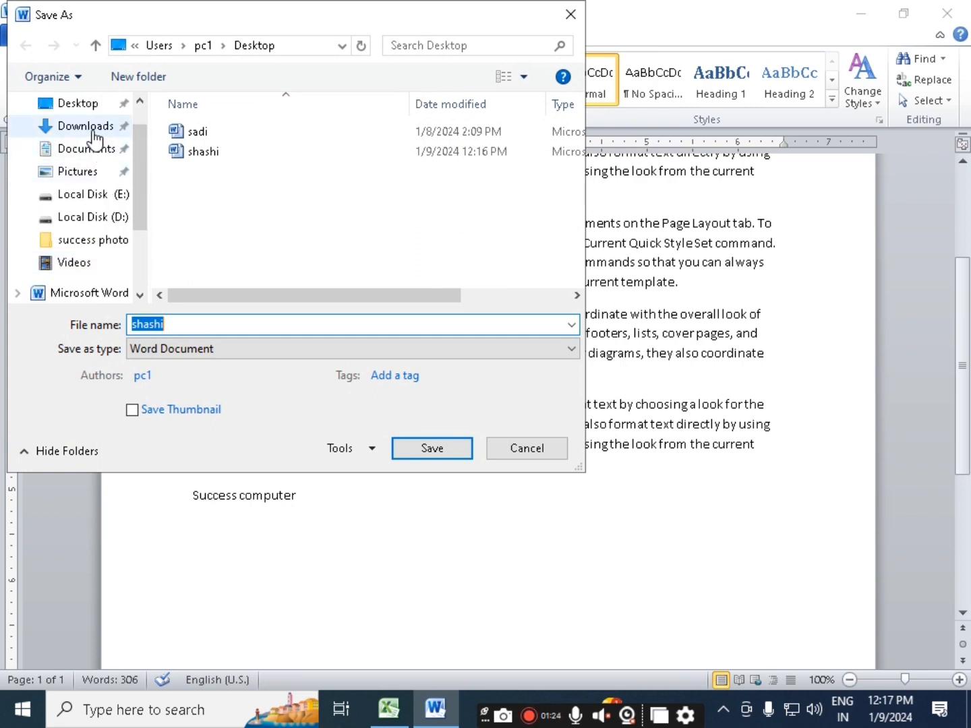
{"action": "left_click", "coordinate": [87, 107]}
{"action": "left_click", "coordinate": [217, 327]}
{"action": "left_click", "coordinate": [215, 328]}
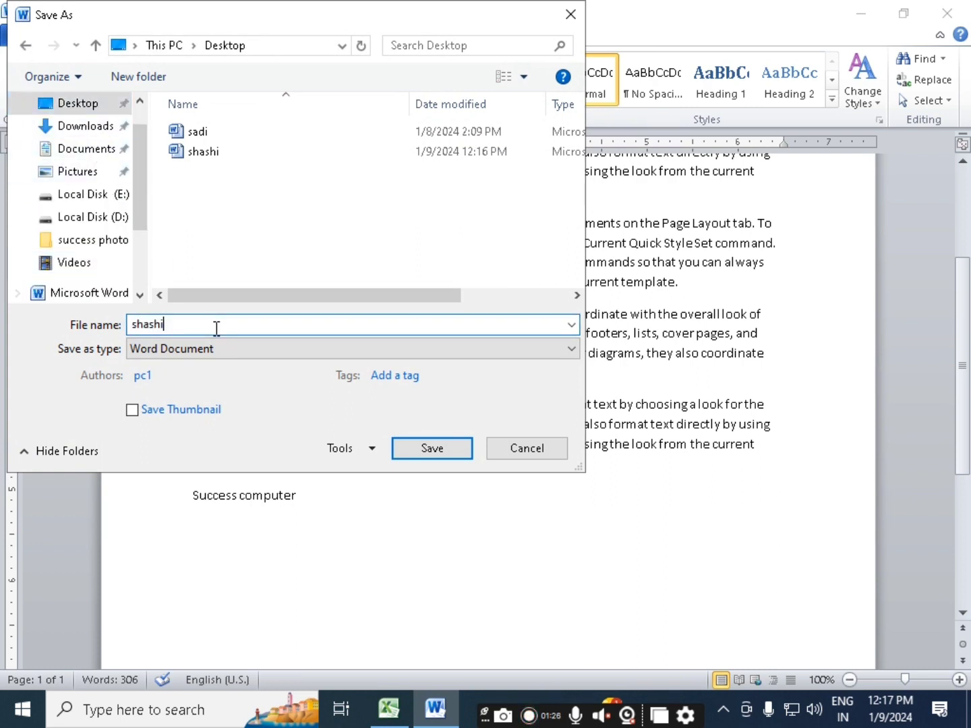
{"action": "type", "text": "12"}
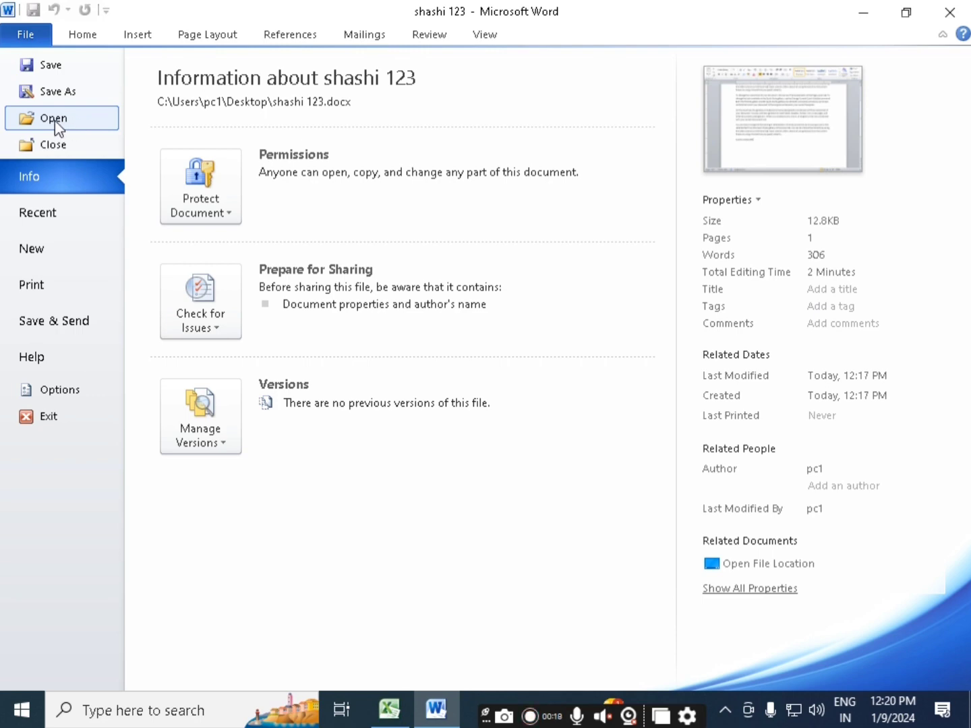
- Open the 'sadi' wedding-card document from the Desktop
{"action": "left_click", "coordinate": [56, 119]}
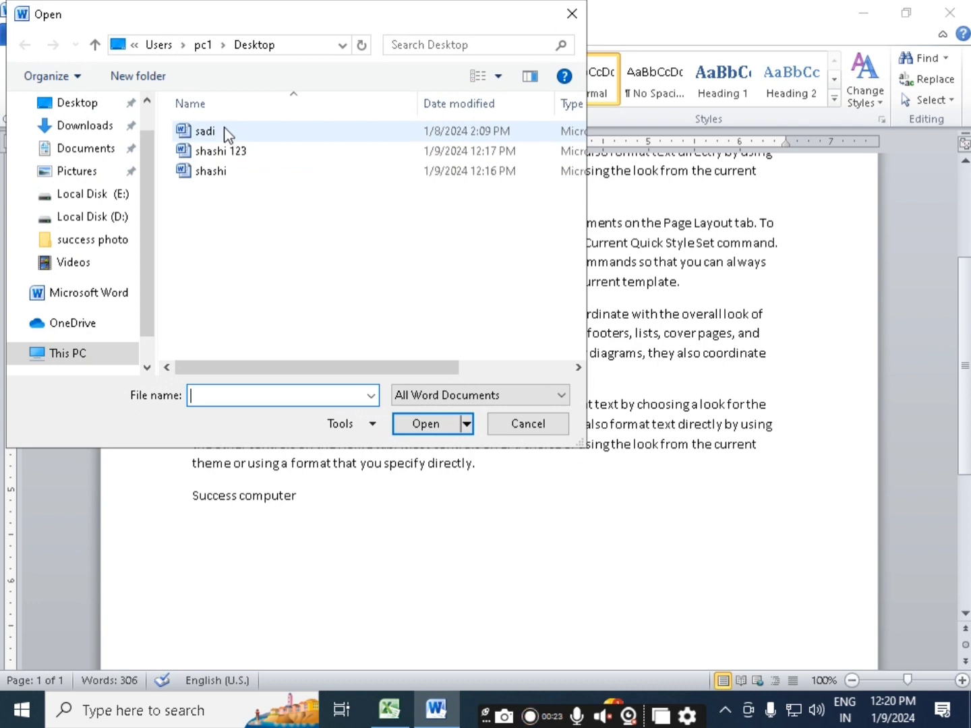
{"action": "left_click", "coordinate": [249, 177]}
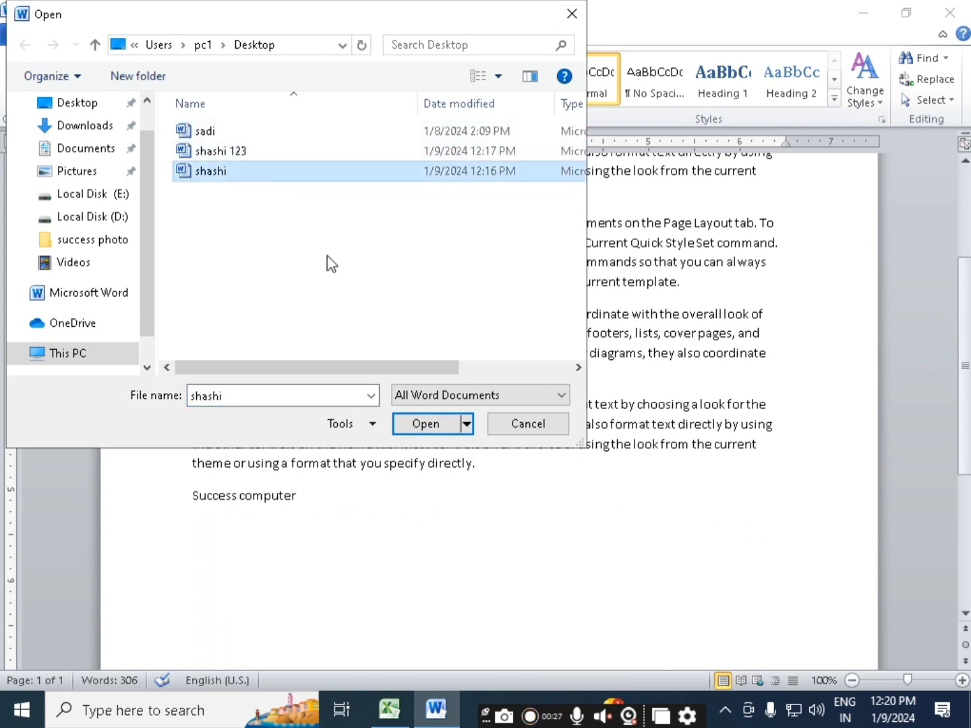
{"action": "left_click", "coordinate": [207, 134]}
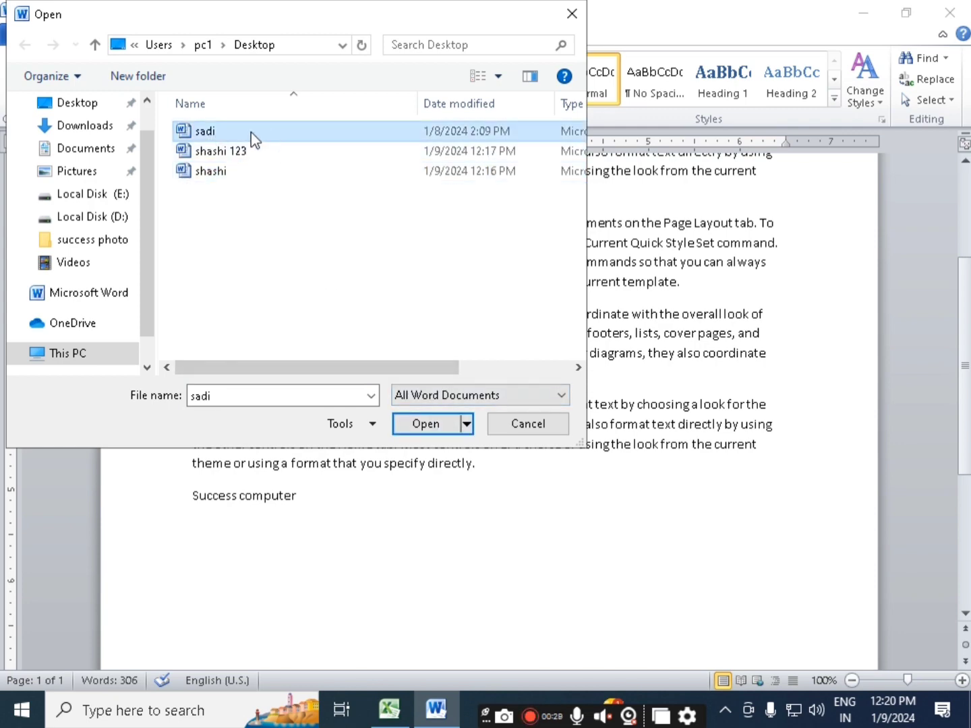
{"action": "left_click", "coordinate": [432, 423]}
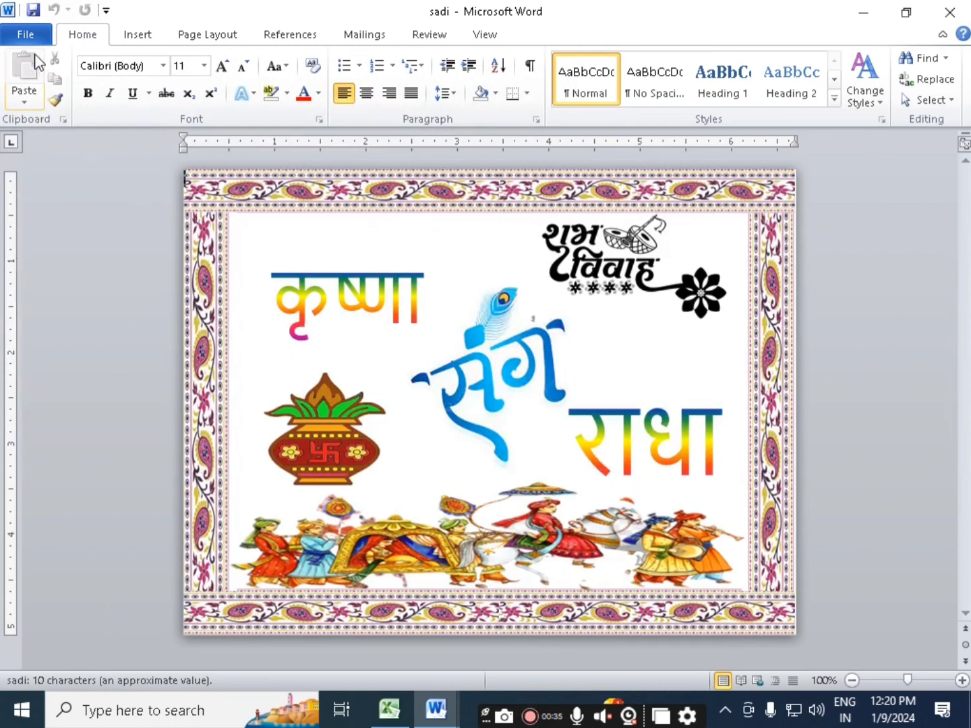
- Bring up the Open dialog again, cancel it, and return to sadi's File page
{"action": "left_click", "coordinate": [27, 35]}
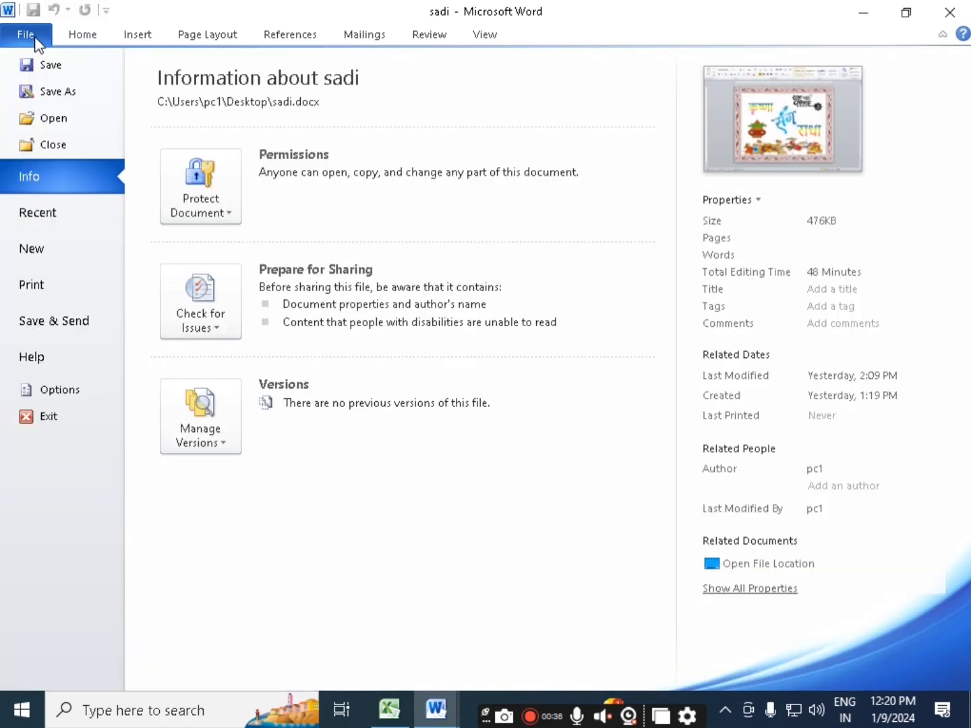
{"action": "left_click", "coordinate": [69, 117]}
{"action": "left_click", "coordinate": [570, 19]}
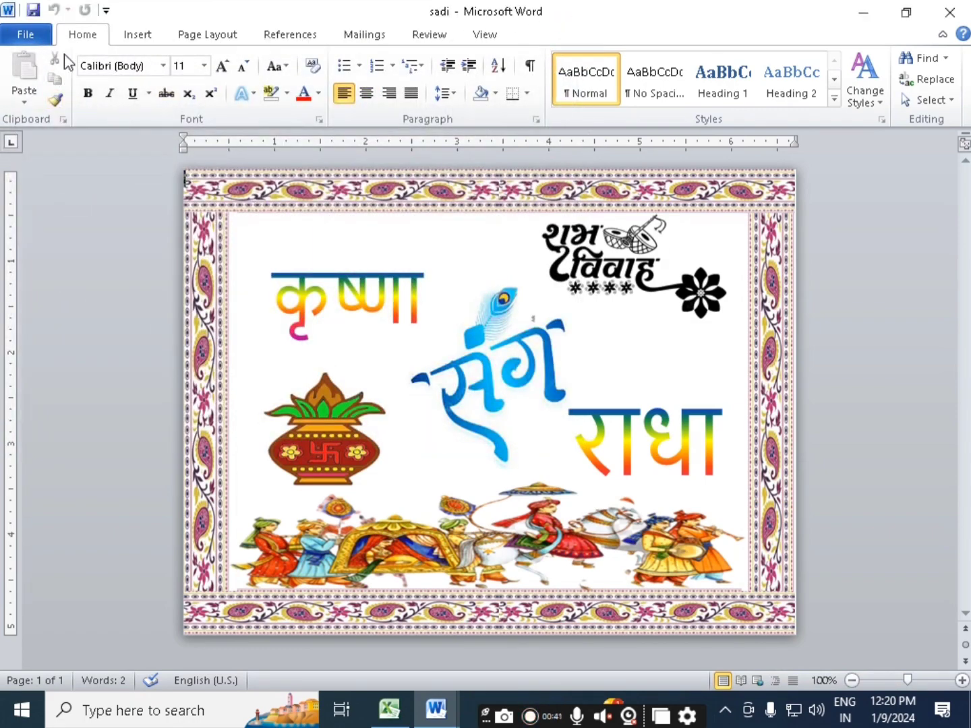
{"action": "left_click", "coordinate": [27, 38]}
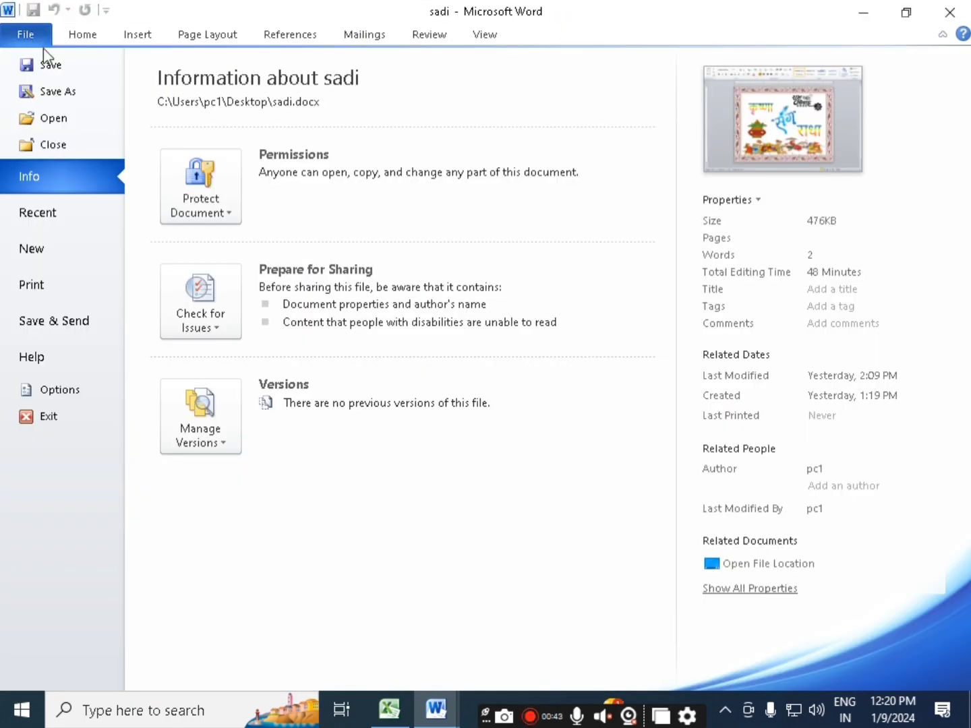
- Close sadi and show shashi 123's file information (306 words, 12.8KB)
{"action": "left_click", "coordinate": [45, 144]}
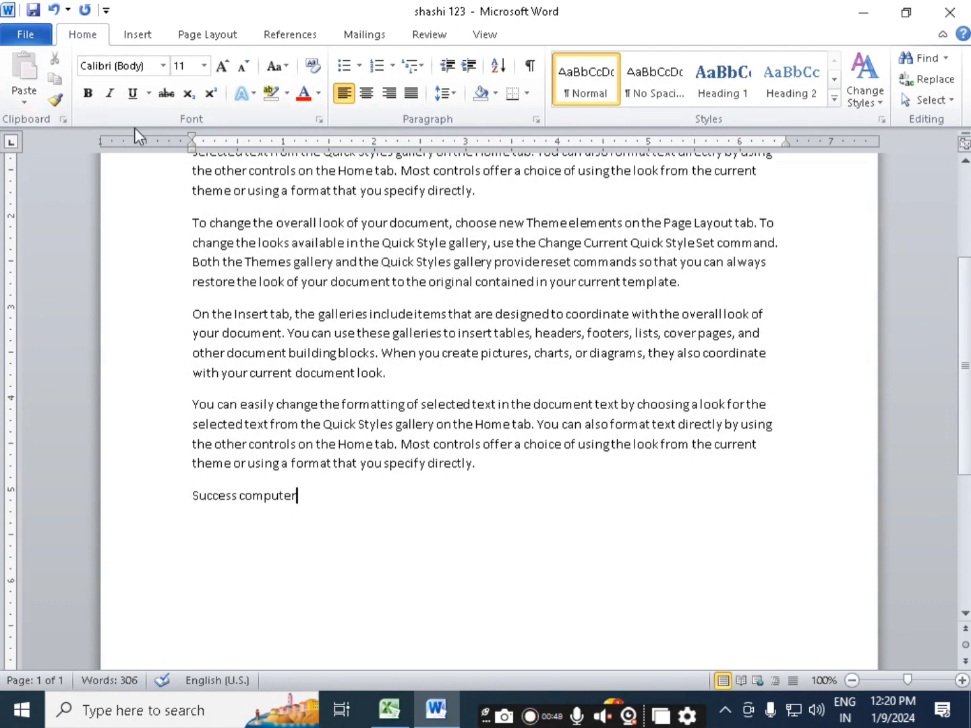
{"action": "scroll", "coordinate": [186, 233], "scroll_direction": "up", "scroll_amount": 3}
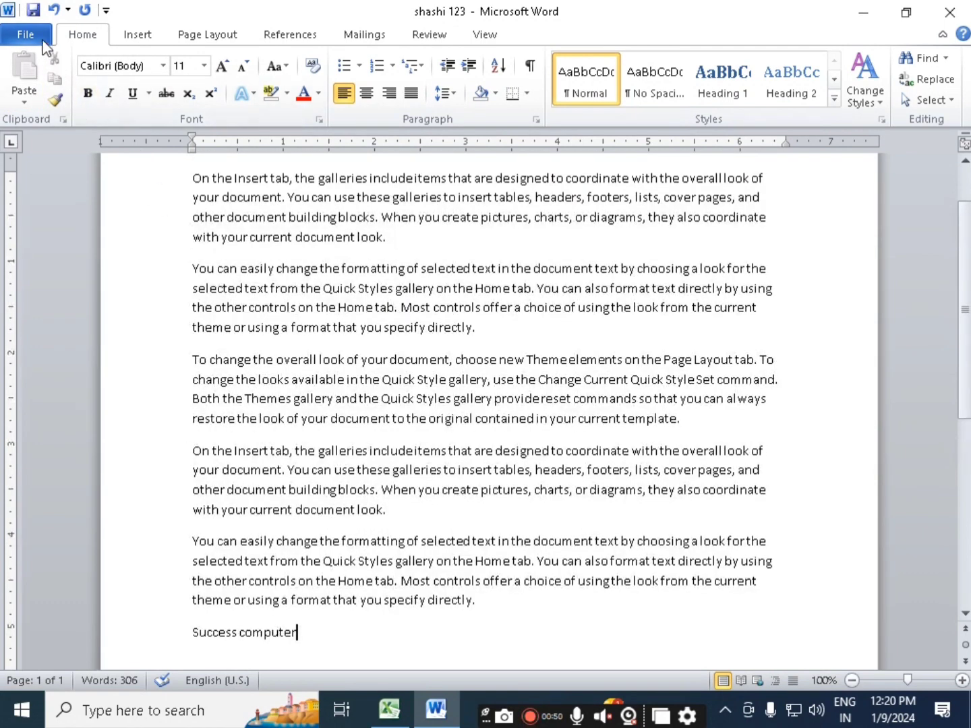
{"action": "left_click", "coordinate": [25, 34]}
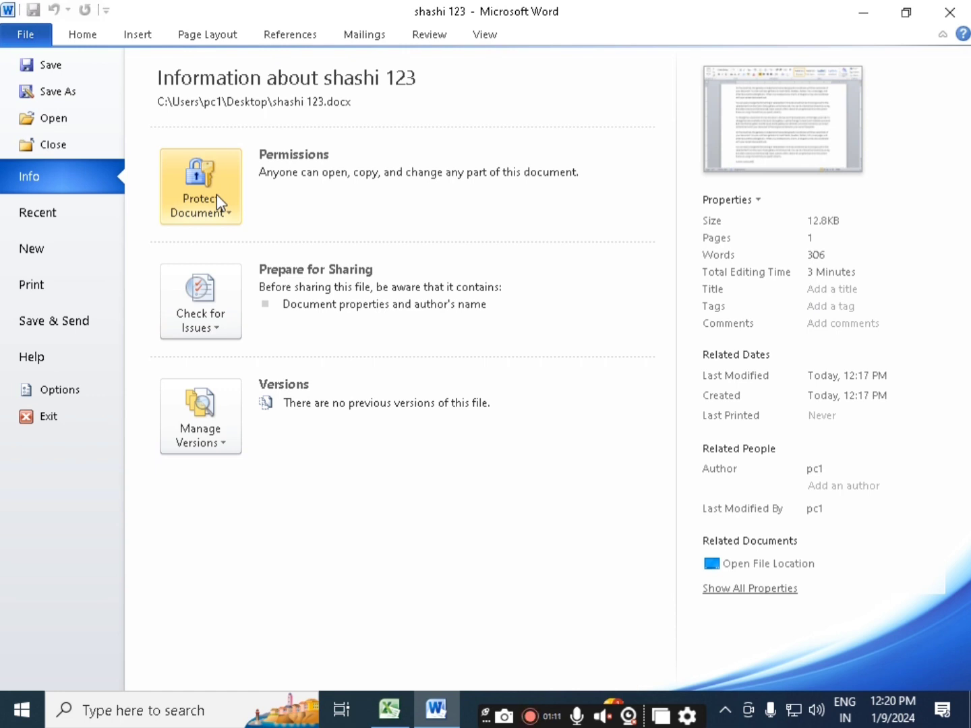
- List the Protect Document options for shashi 123, including Encrypt with Password
{"action": "left_click", "coordinate": [217, 194]}
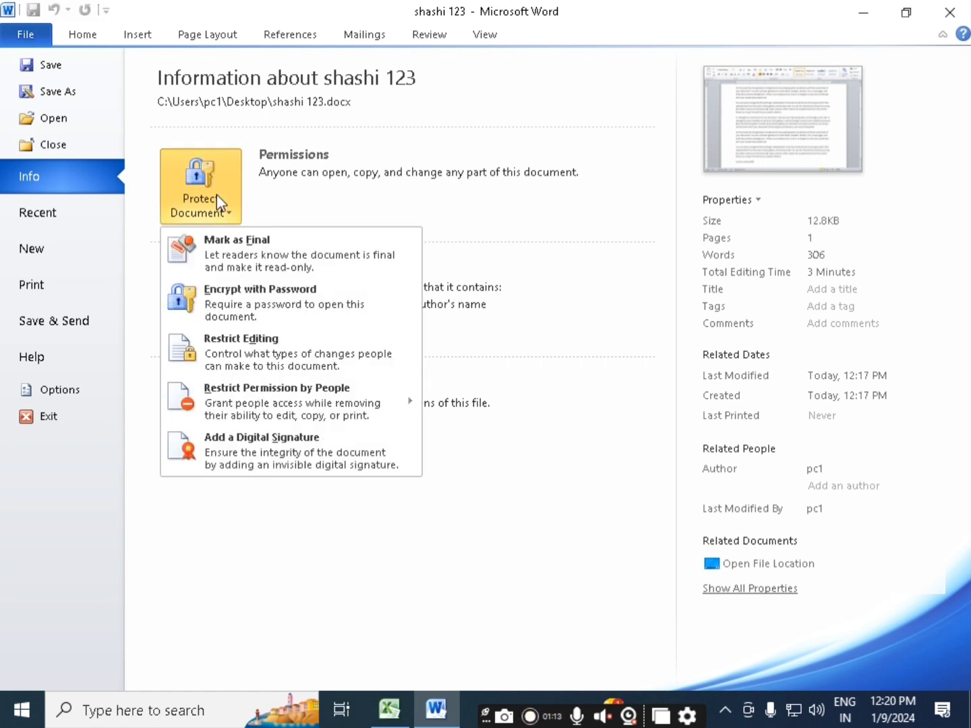
- Encrypt shashi 123 with a password, entering it and then confirming it
{"action": "left_click", "coordinate": [242, 296]}
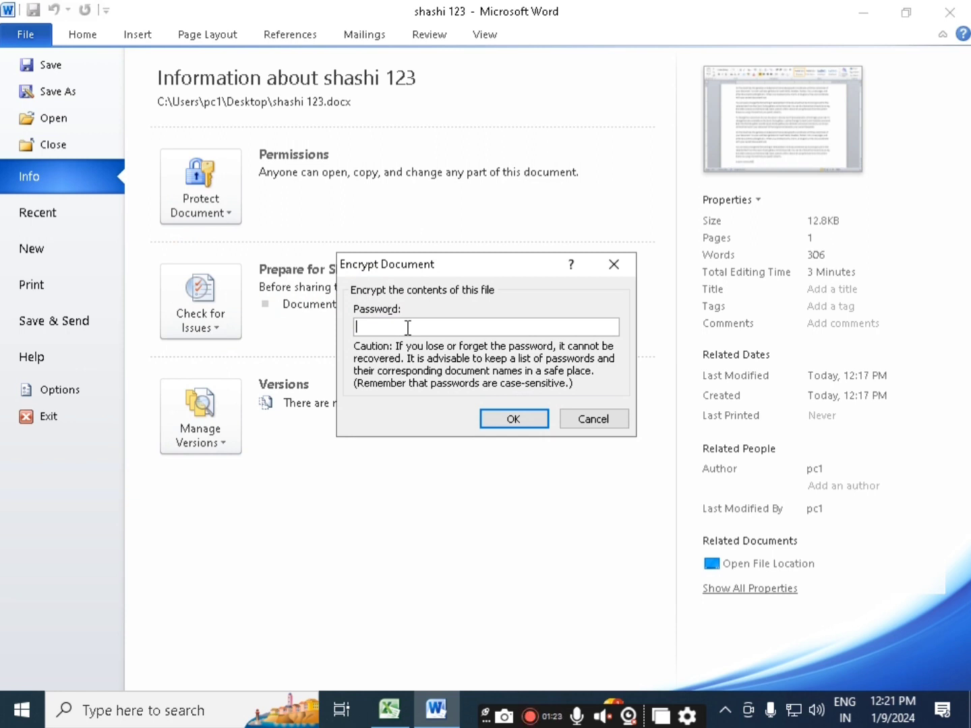
{"action": "type", "text": "1"}
{"action": "left_click", "coordinate": [523, 426]}
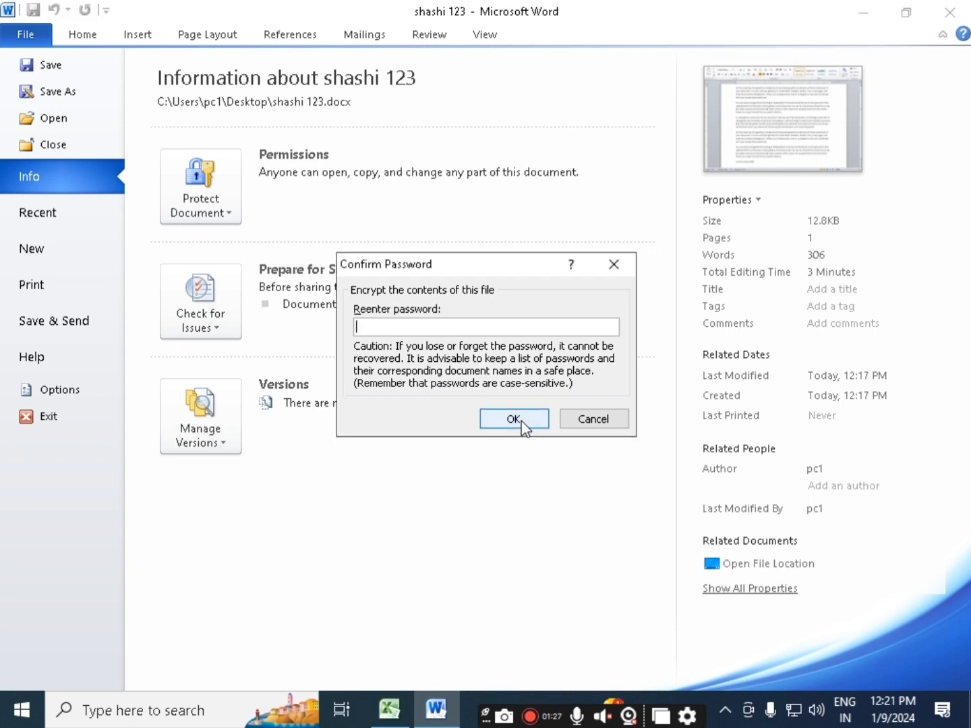
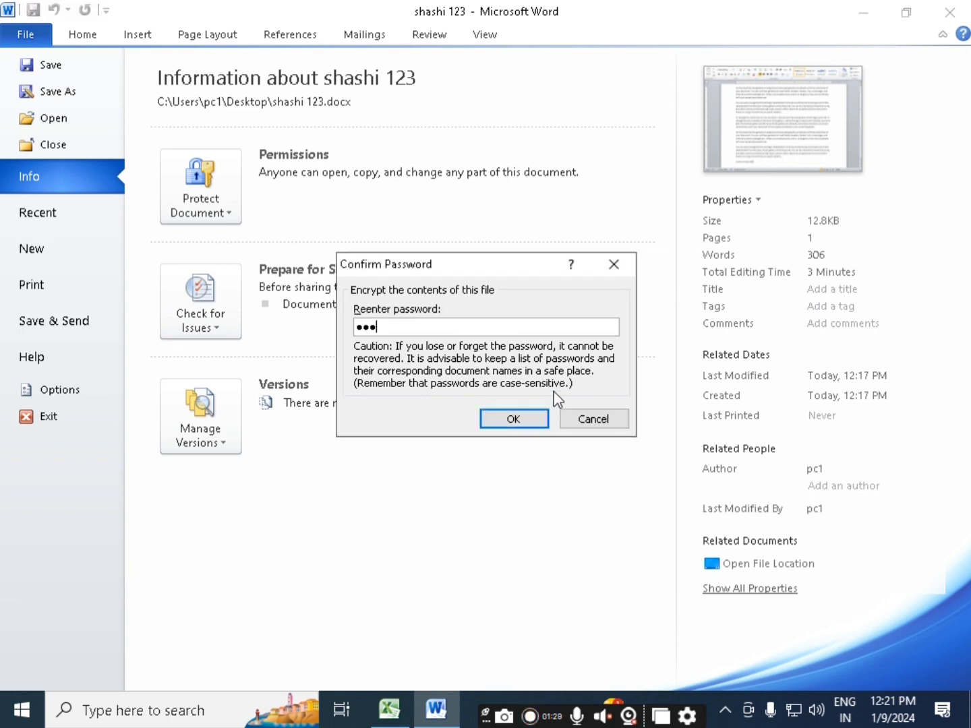
{"action": "left_click", "coordinate": [516, 421]}
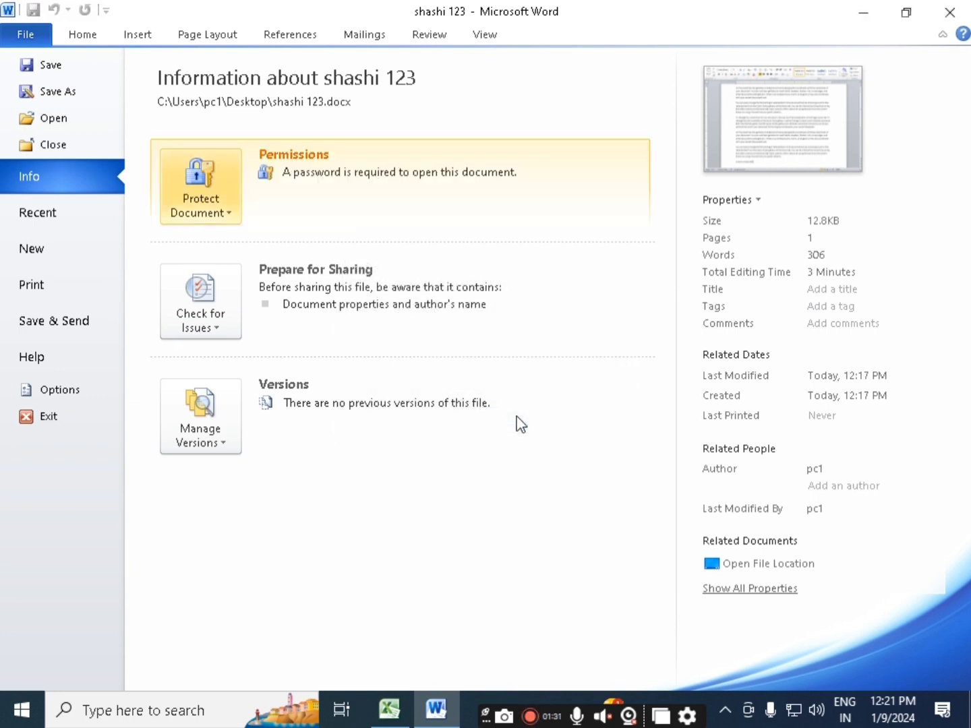
- Save shashi 123, close Word, and reopen the file from its desktop icon
{"action": "left_click", "coordinate": [83, 63]}
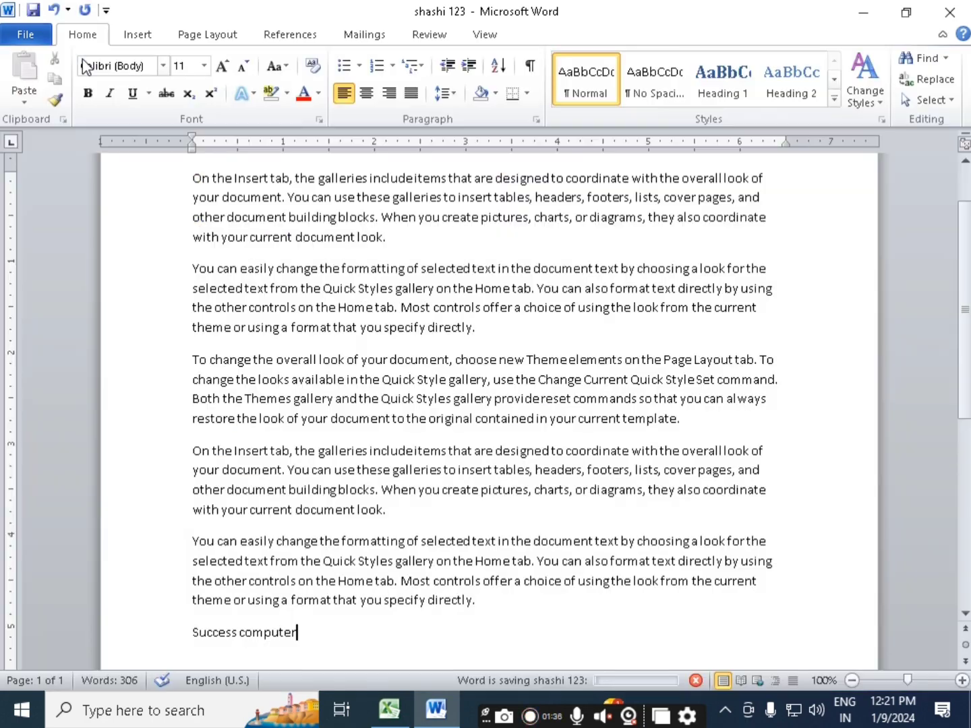
{"action": "left_click", "coordinate": [950, 12]}
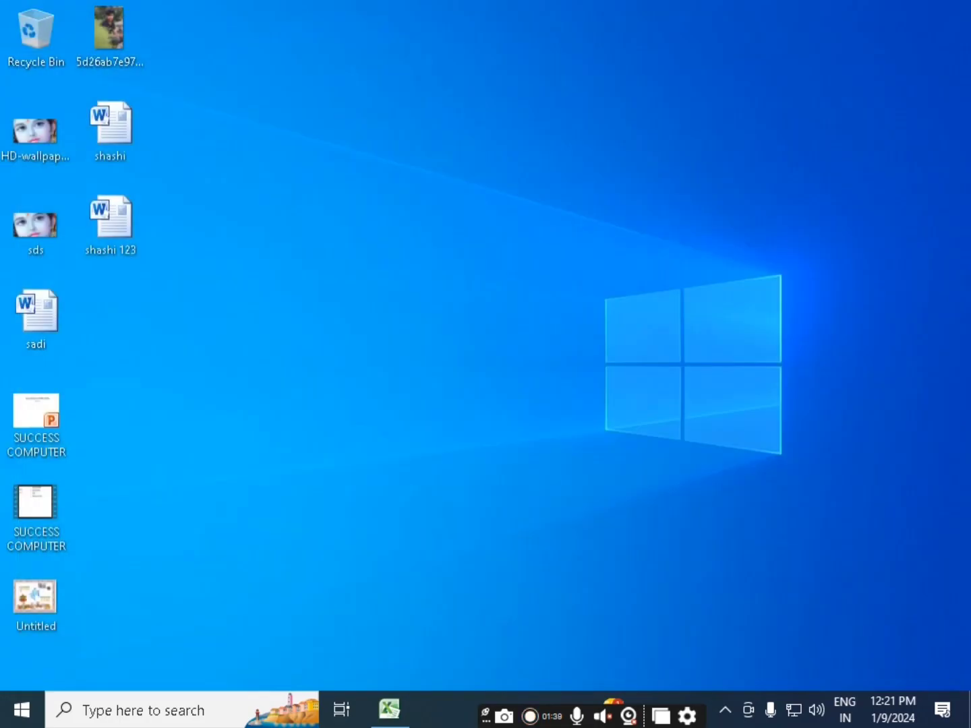
{"action": "left_click", "coordinate": [108, 240]}
{"action": "double_click", "coordinate": [111, 223]}
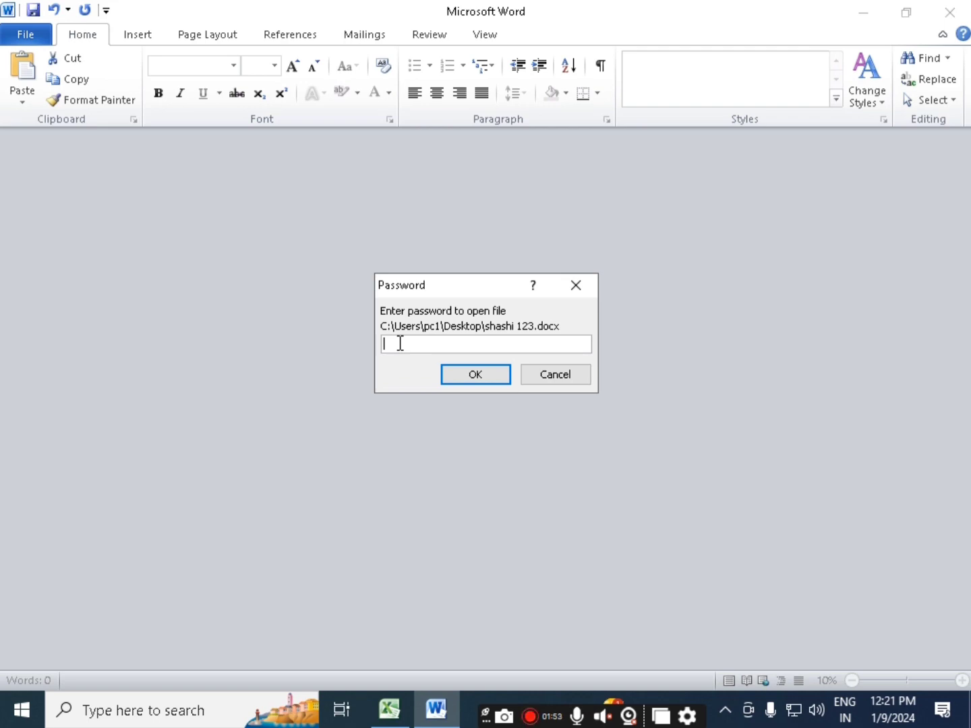
{"action": "type", "text": "1"}
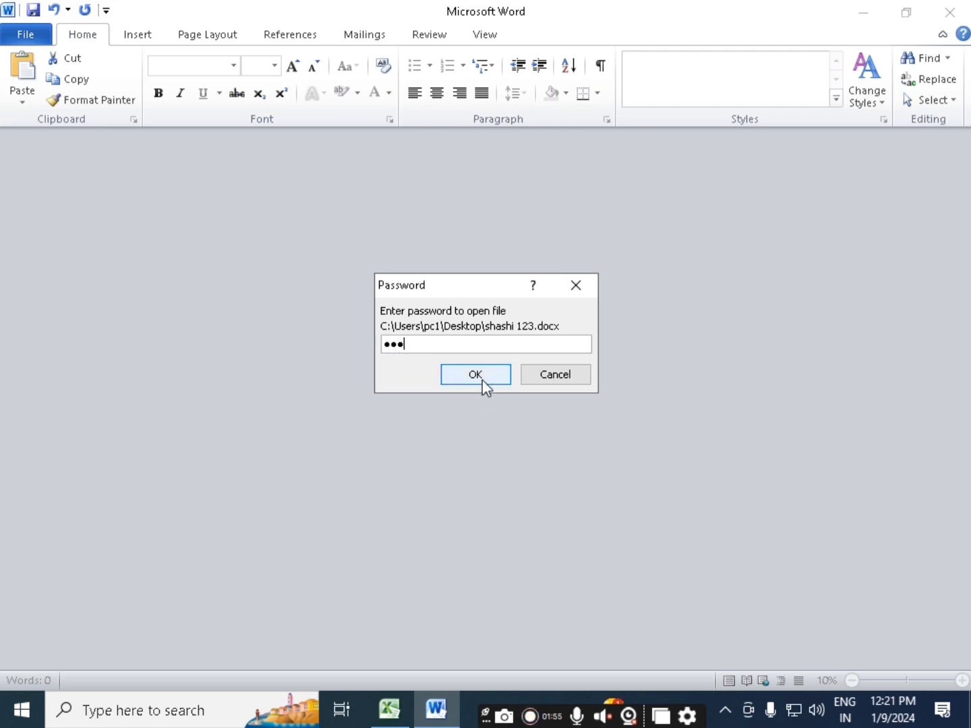
{"action": "left_click", "coordinate": [482, 379]}
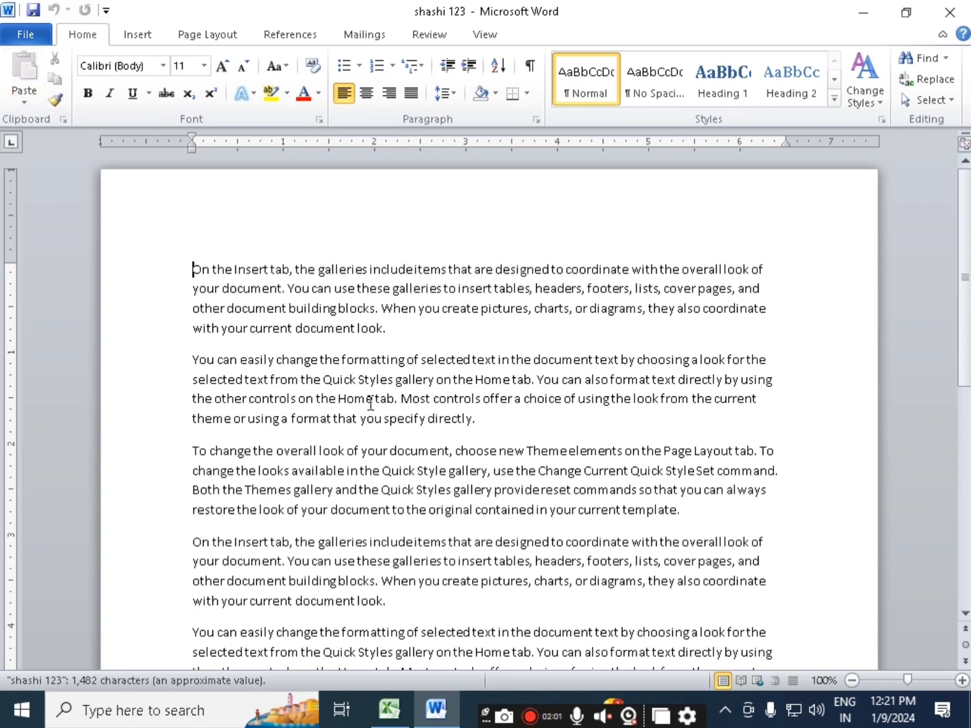
- Open the sadi document from the File > Recent documents list
{"action": "left_click", "coordinate": [28, 35]}
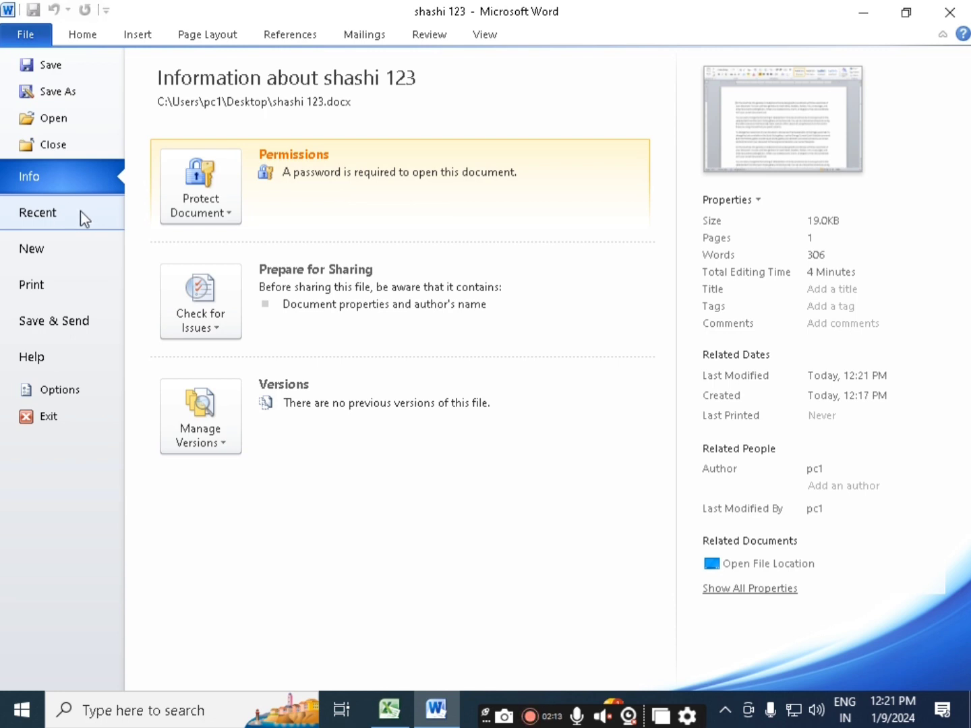
{"action": "left_click", "coordinate": [78, 210]}
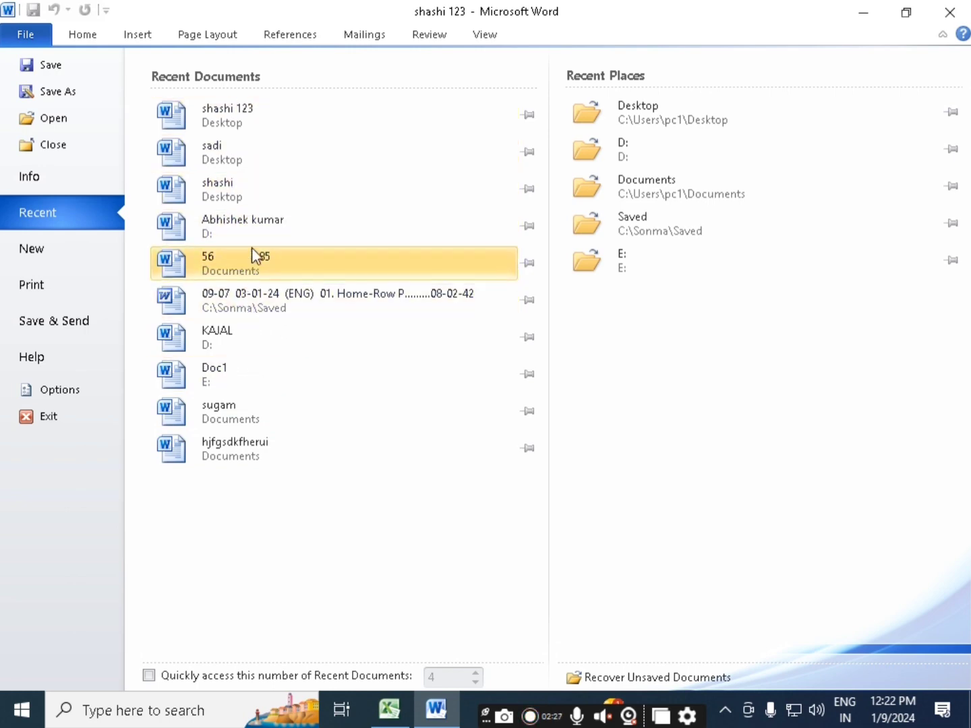
{"action": "left_click", "coordinate": [255, 167]}
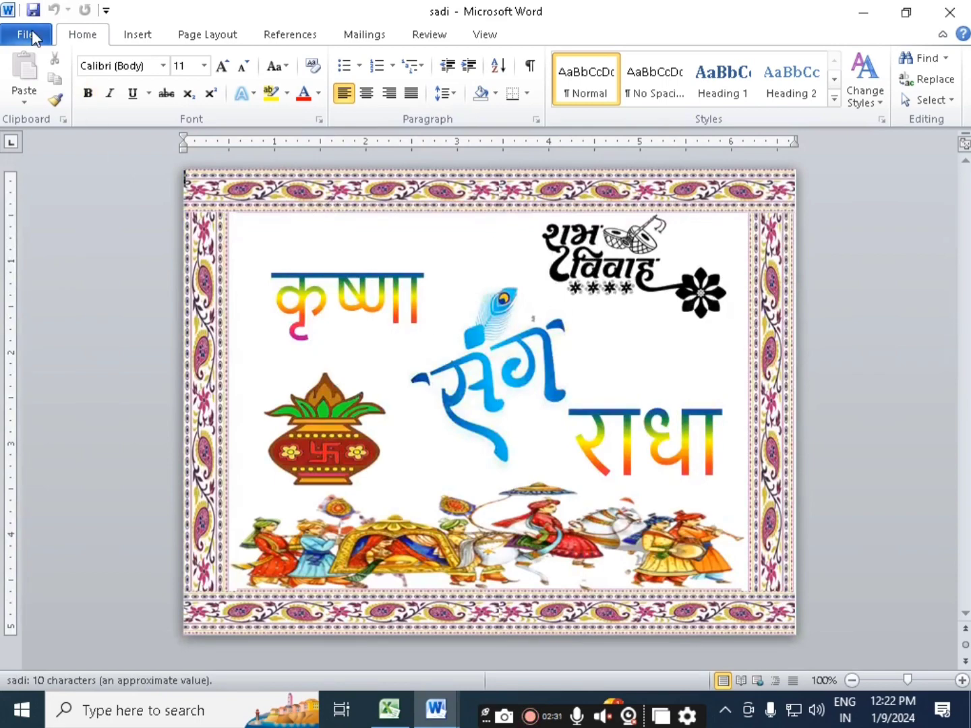
- Reopen shashi 123 from Recent, then bring the Recent documents list back up
{"action": "left_click", "coordinate": [30, 31]}
{"action": "left_click", "coordinate": [82, 223]}
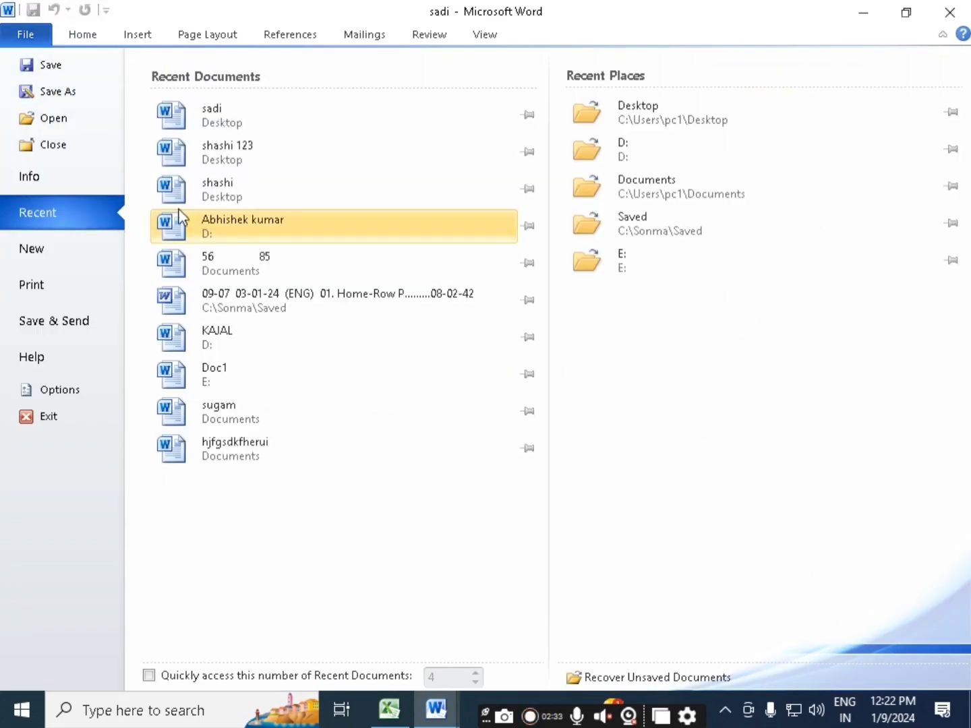
{"action": "left_click", "coordinate": [250, 151]}
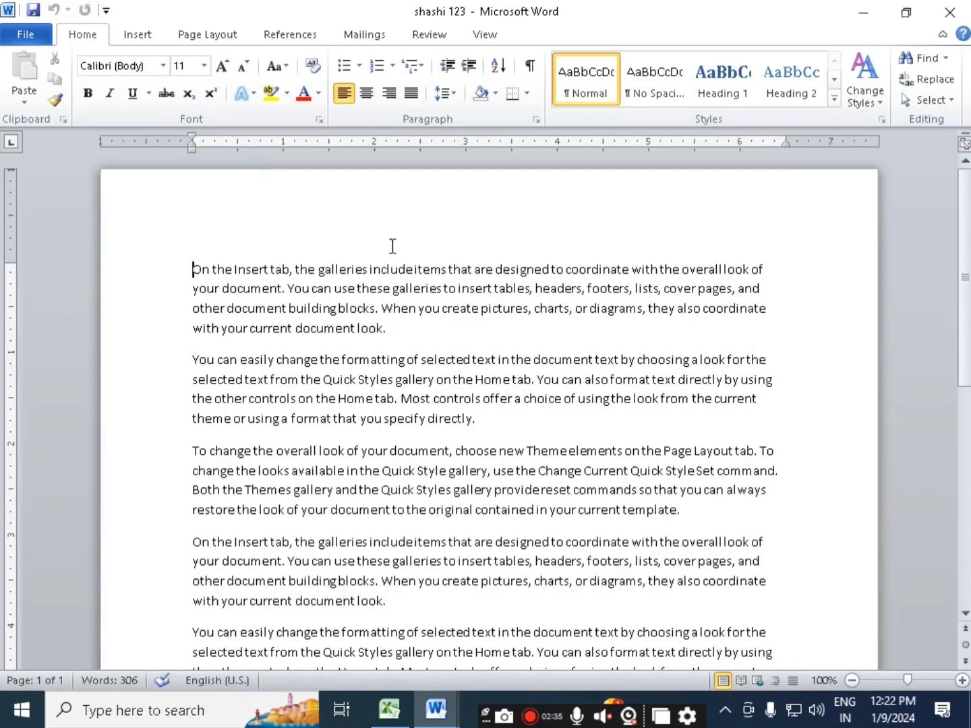
{"action": "left_click", "coordinate": [27, 35]}
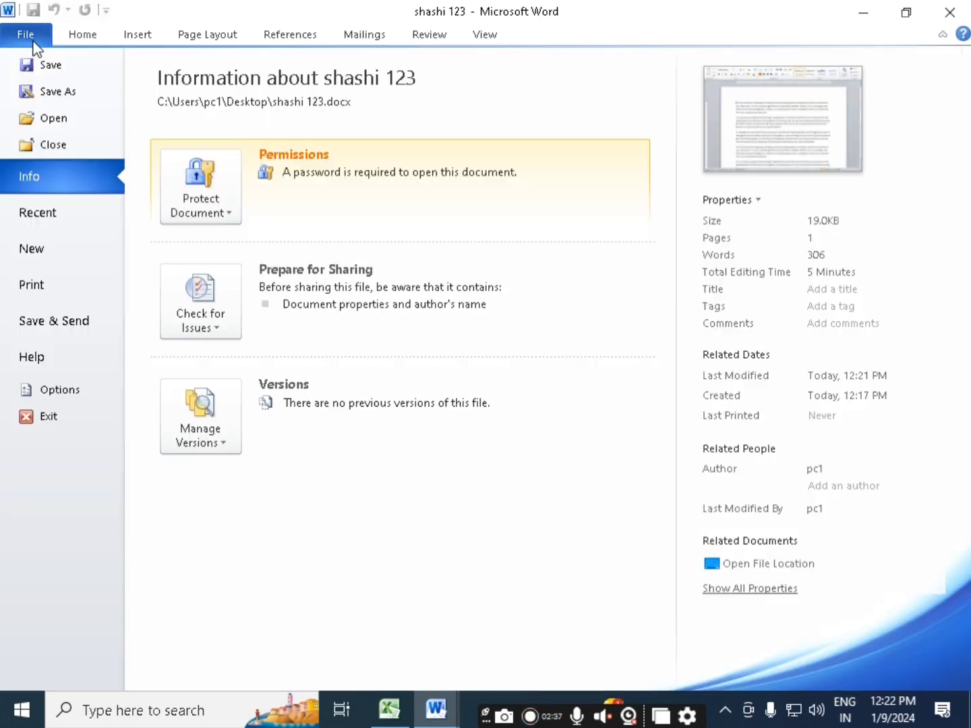
{"action": "left_click", "coordinate": [67, 215]}
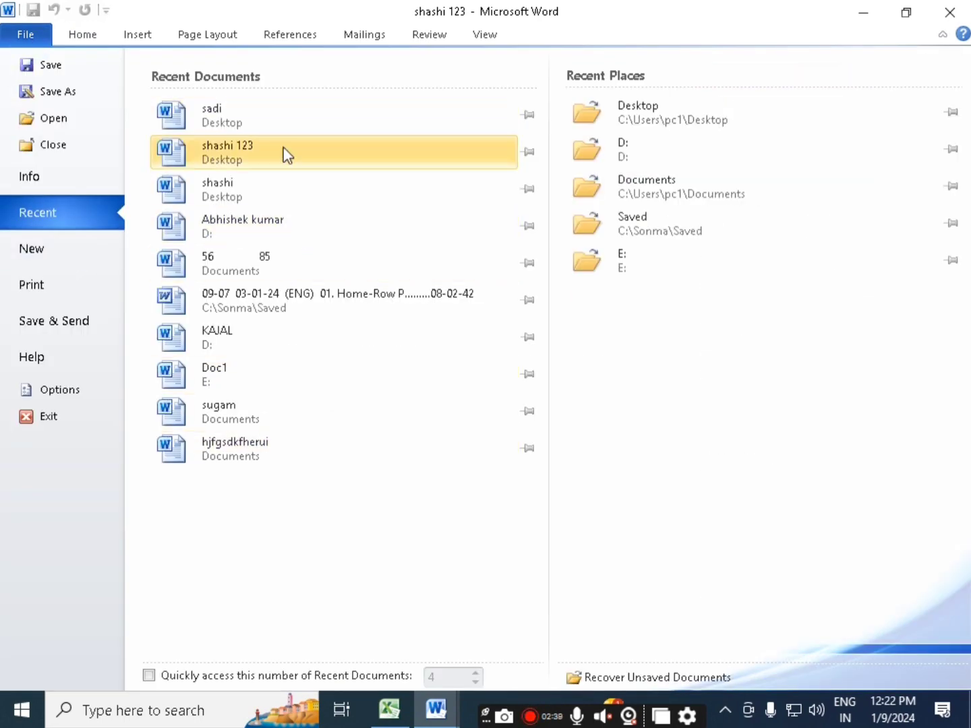
- Remove Doc1 from the Recent documents list, then open the sugam recent document
{"action": "right_click", "coordinate": [305, 366]}
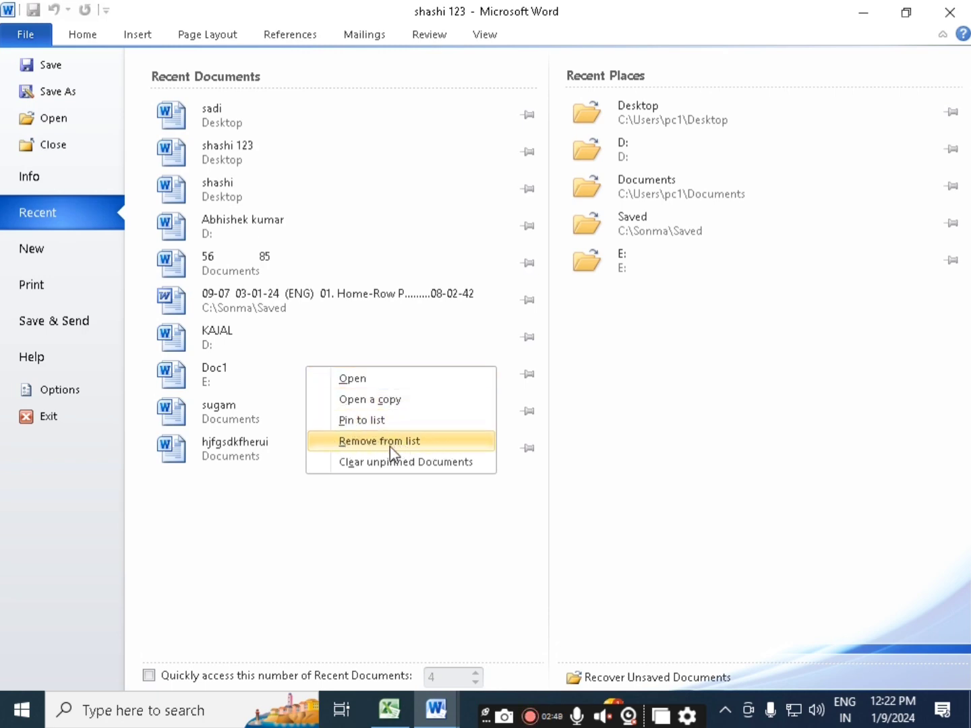
{"action": "left_click", "coordinate": [387, 445]}
{"action": "left_click", "coordinate": [230, 367]}
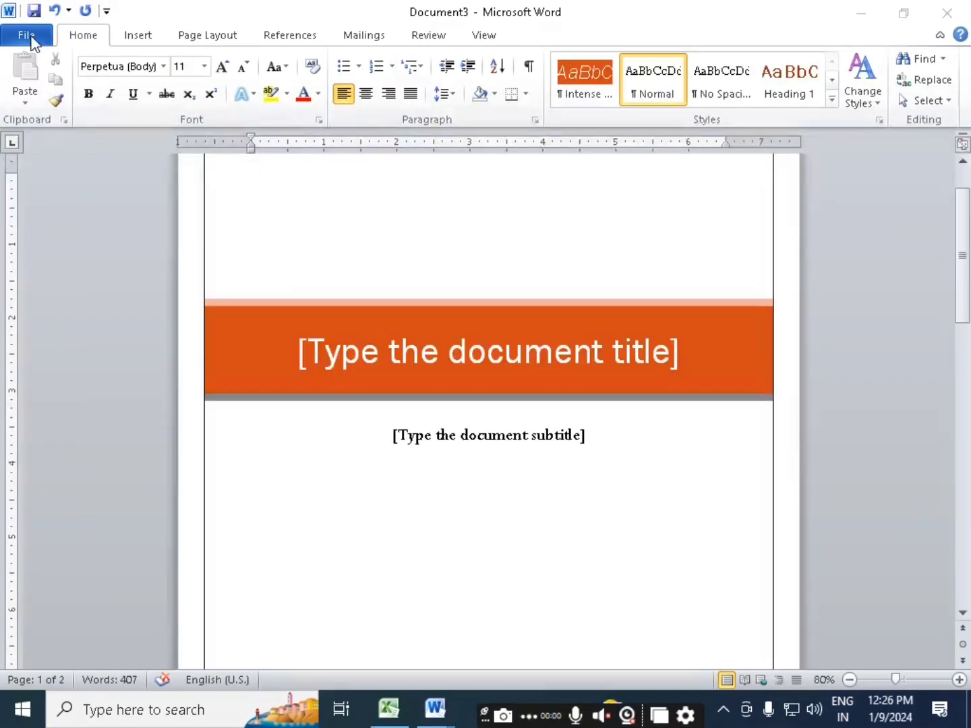
- Browse the Sample templates under File > New, then return Home and open My templates
{"action": "left_click", "coordinate": [31, 38]}
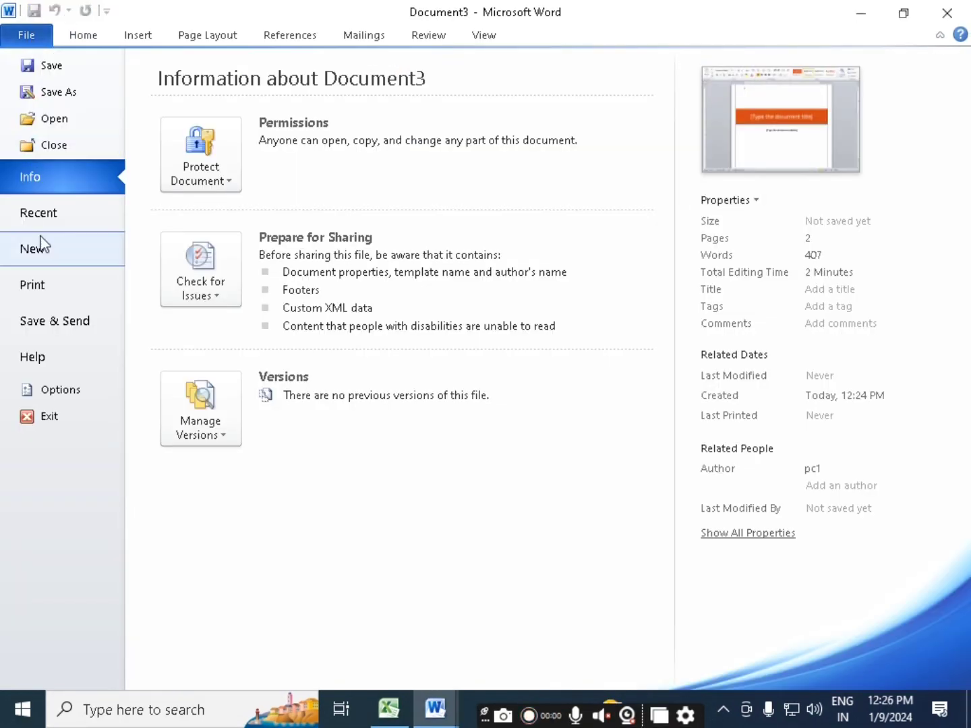
{"action": "left_click", "coordinate": [68, 256]}
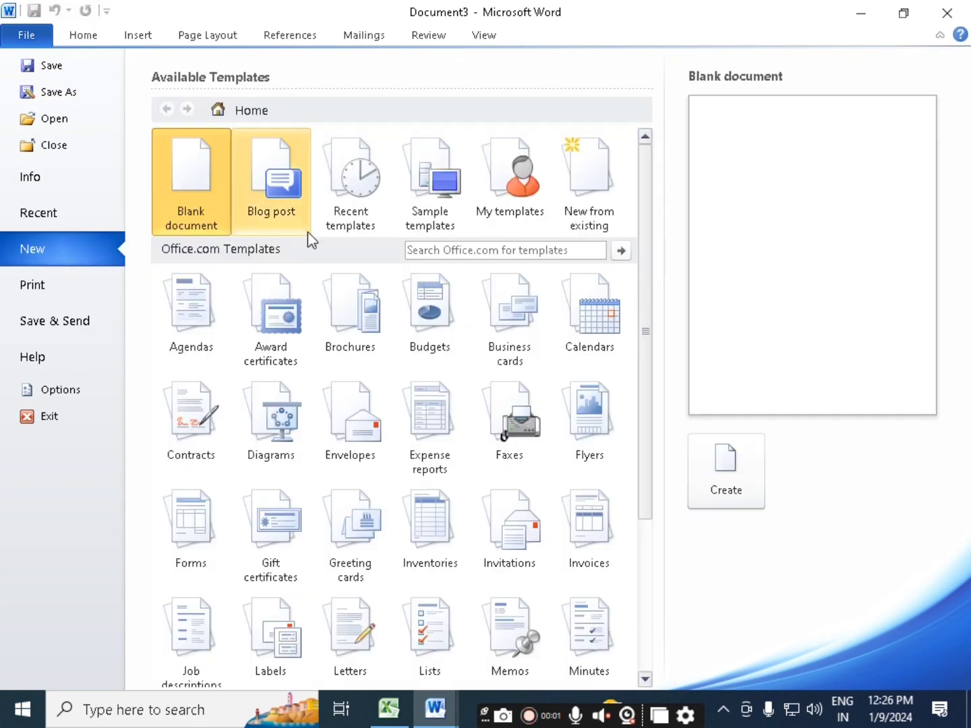
{"action": "left_click", "coordinate": [445, 209]}
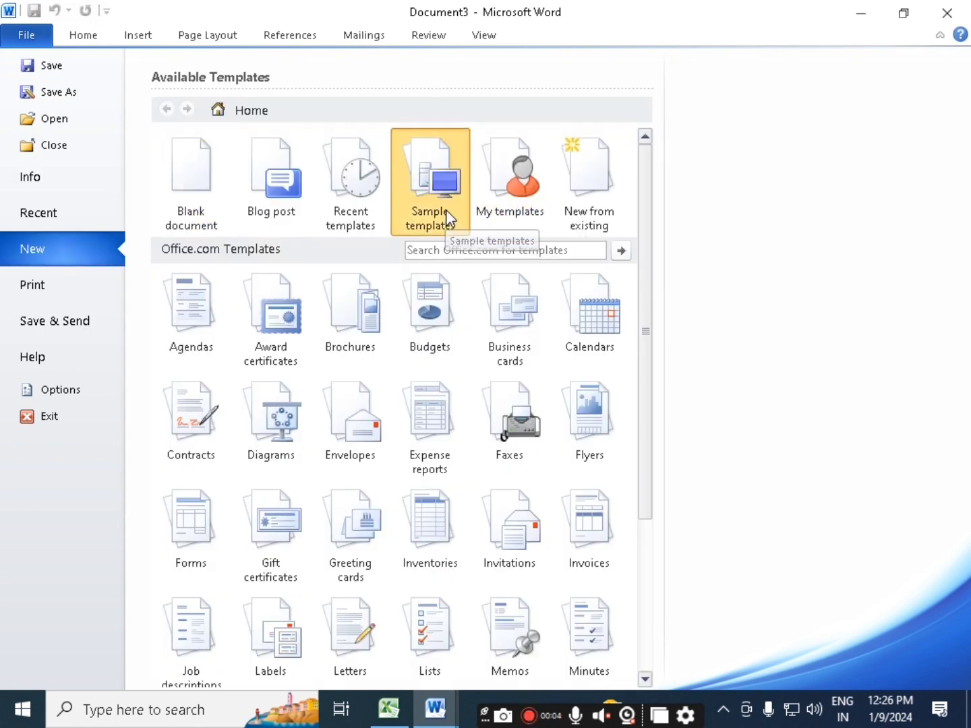
{"action": "scroll", "coordinate": [459, 264], "scroll_direction": "down", "scroll_amount": 3}
{"action": "scroll", "coordinate": [458, 263], "scroll_direction": "down", "scroll_amount": 3}
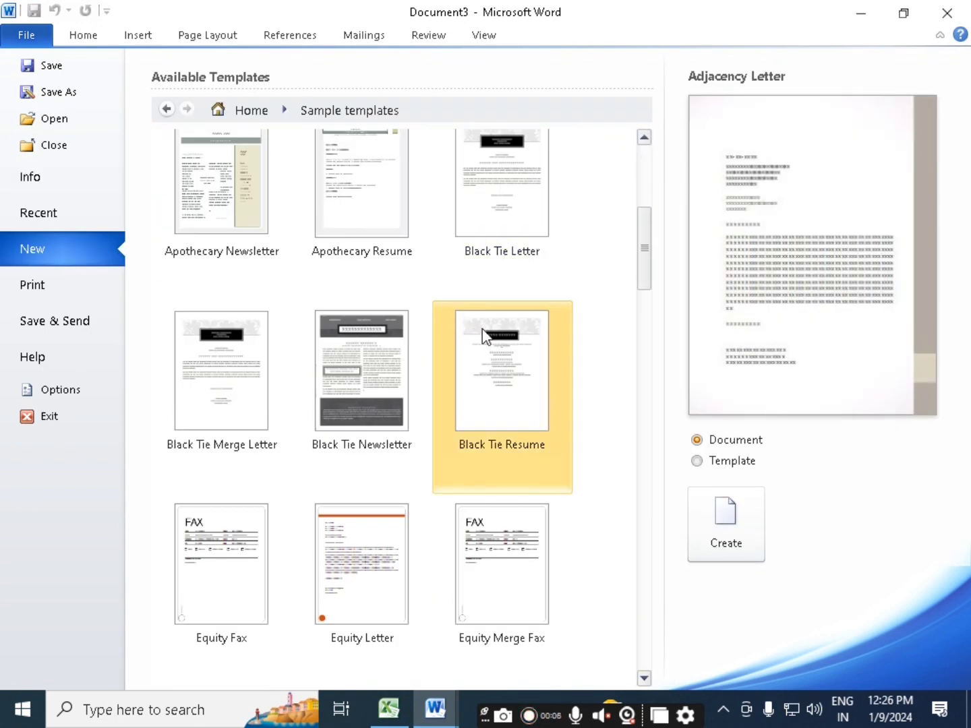
{"action": "left_click", "coordinate": [168, 110]}
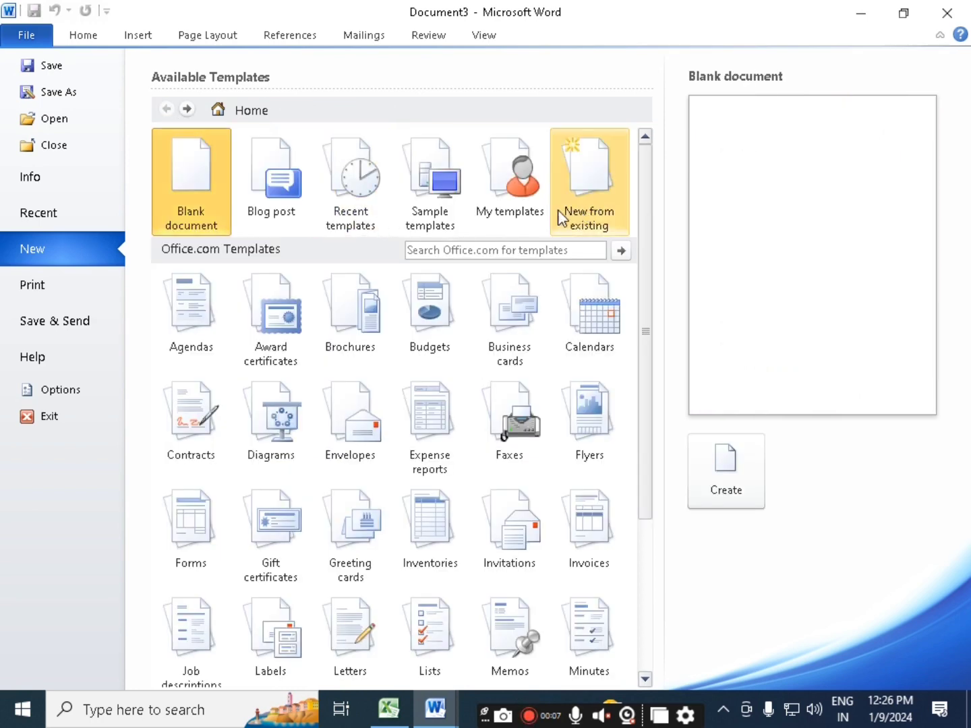
{"action": "left_click", "coordinate": [519, 184]}
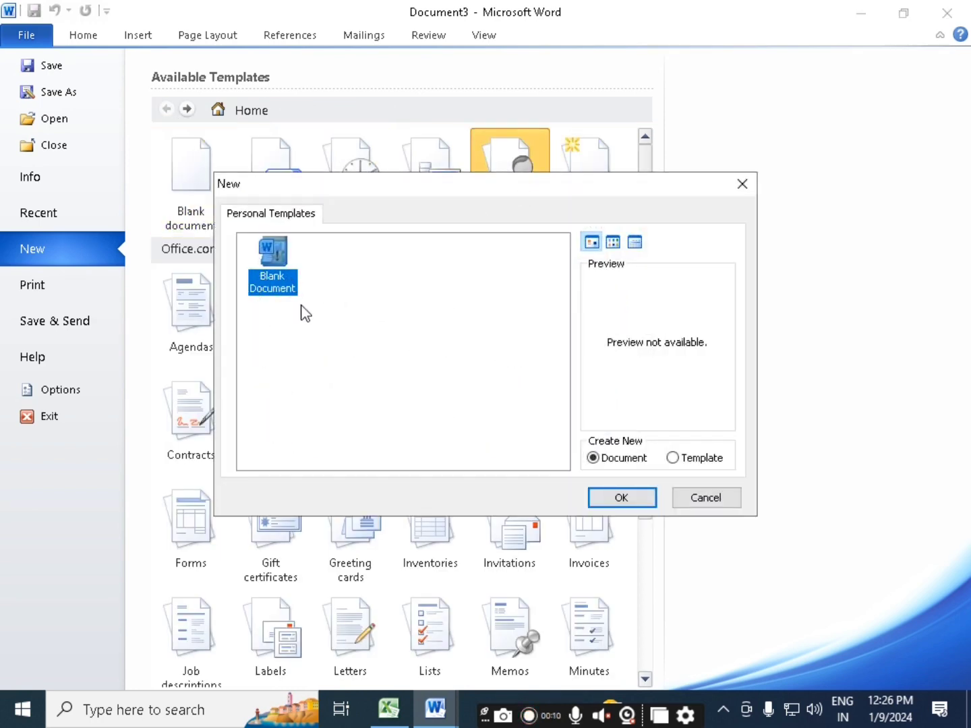
- Cancel the My templates and New from existing dialogs, then create a Blank document
{"action": "left_click", "coordinate": [688, 458]}
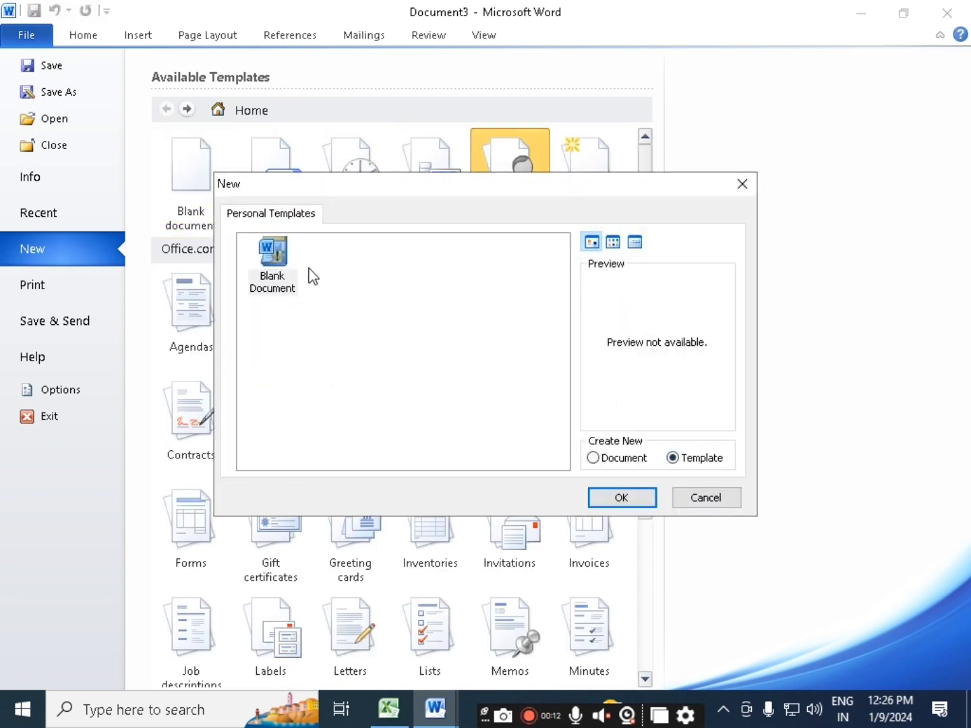
{"action": "left_click", "coordinate": [728, 498]}
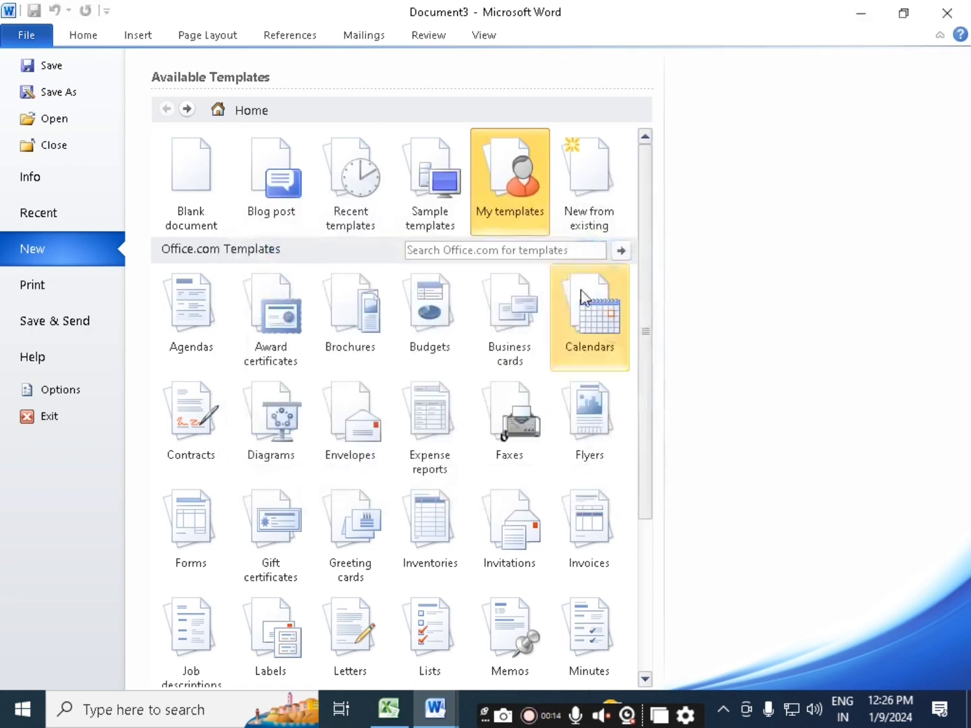
{"action": "left_click", "coordinate": [585, 189]}
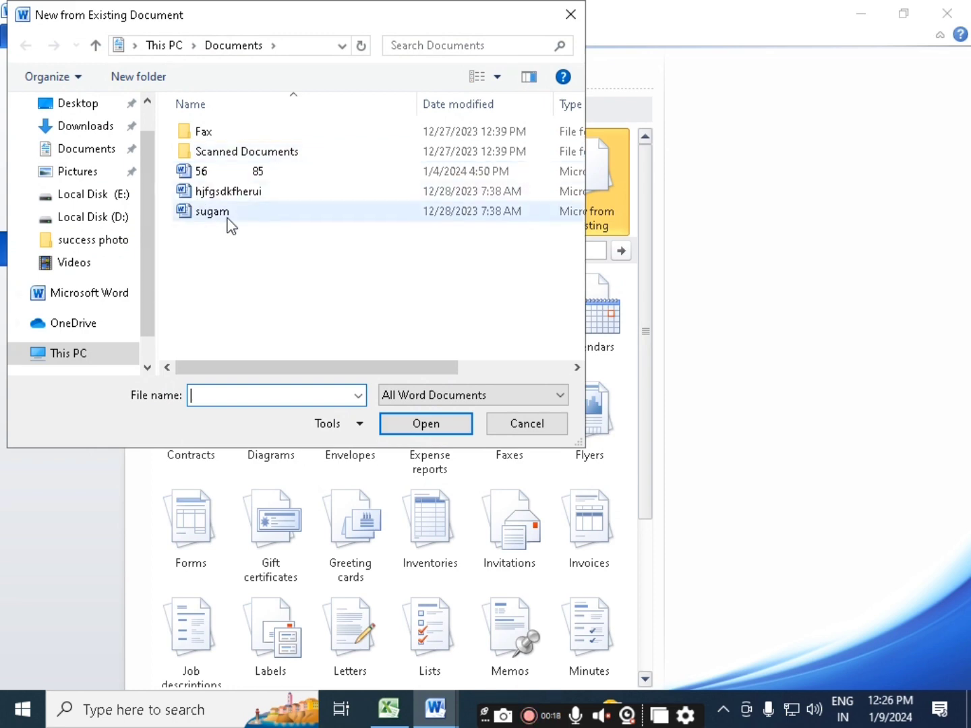
{"action": "left_click", "coordinate": [522, 425]}
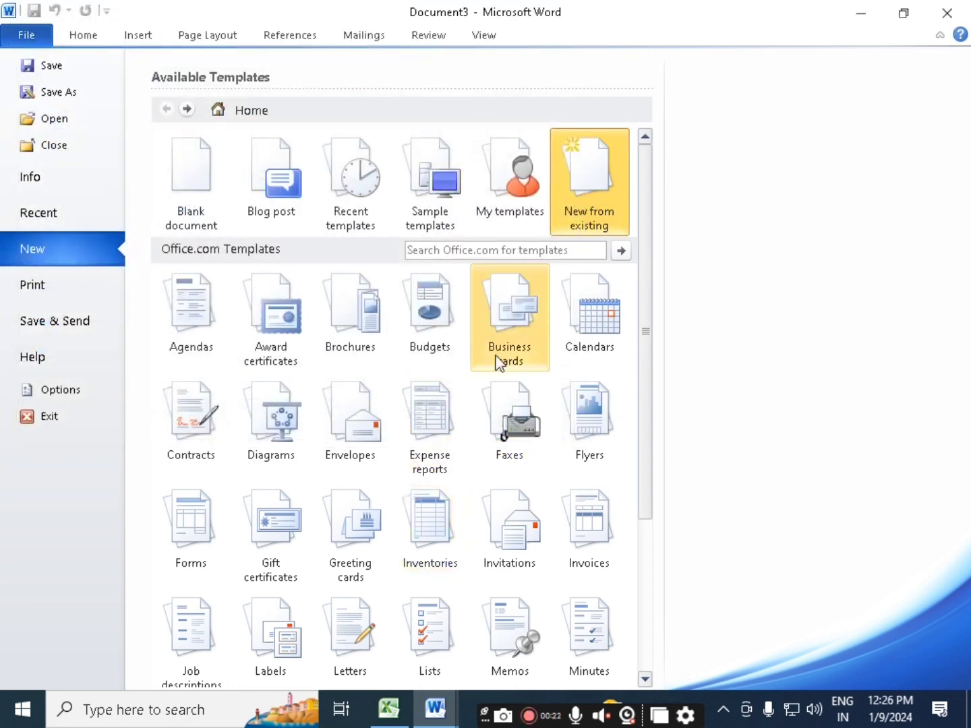
{"action": "left_click", "coordinate": [195, 194]}
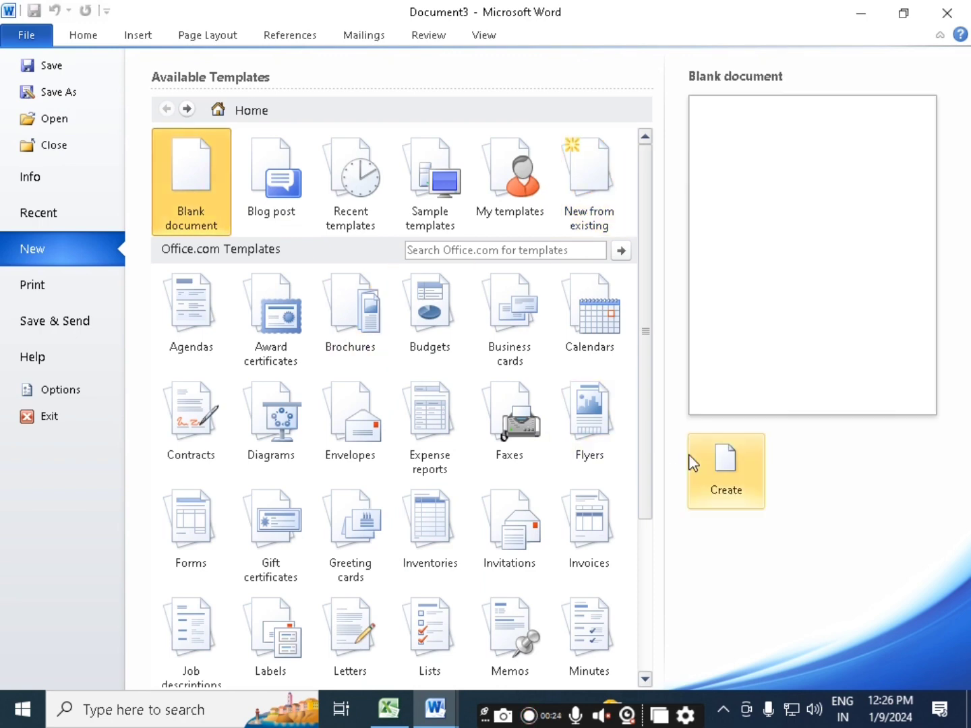
{"action": "left_click", "coordinate": [737, 474]}
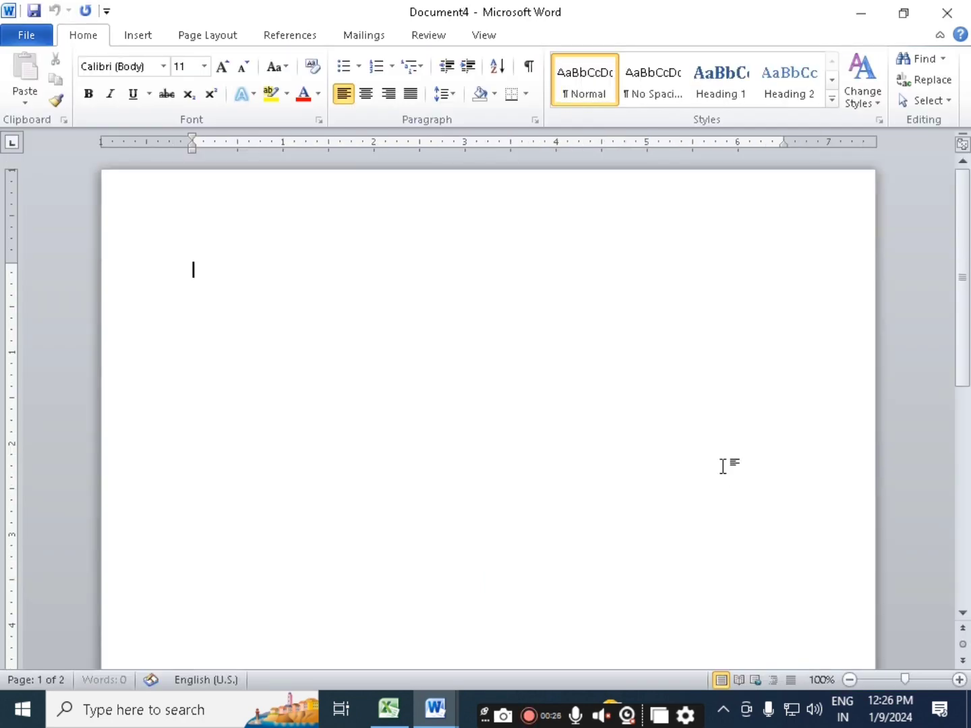